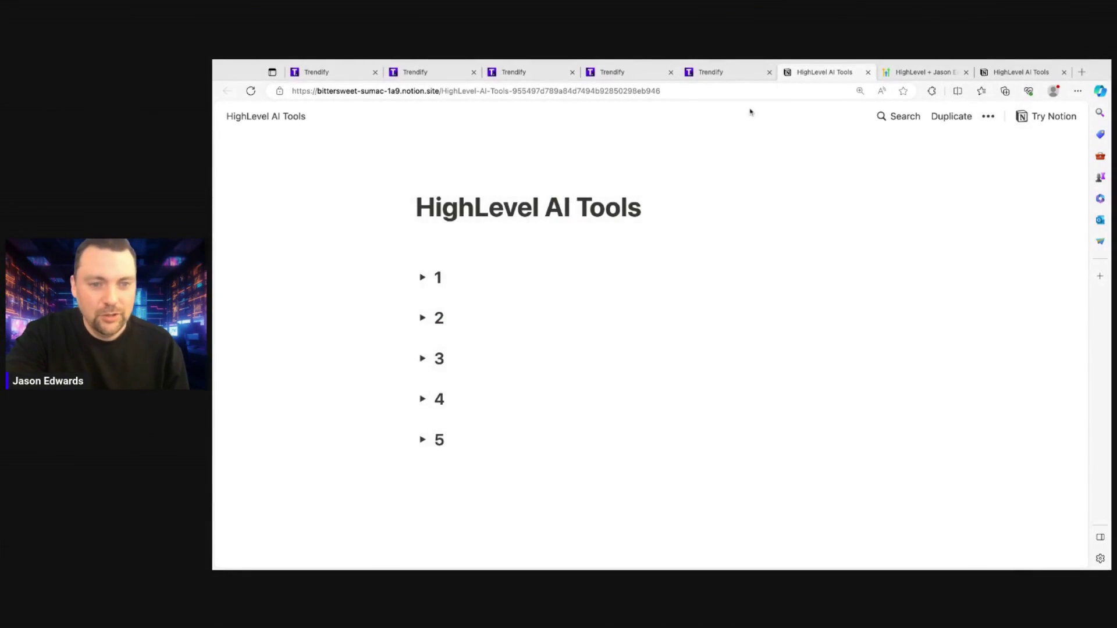
# Step: Expand recap item 1 (Website/Funnel Builder AI) in Notion, then return to the Trendify page builder
pyautogui.click(423, 277)
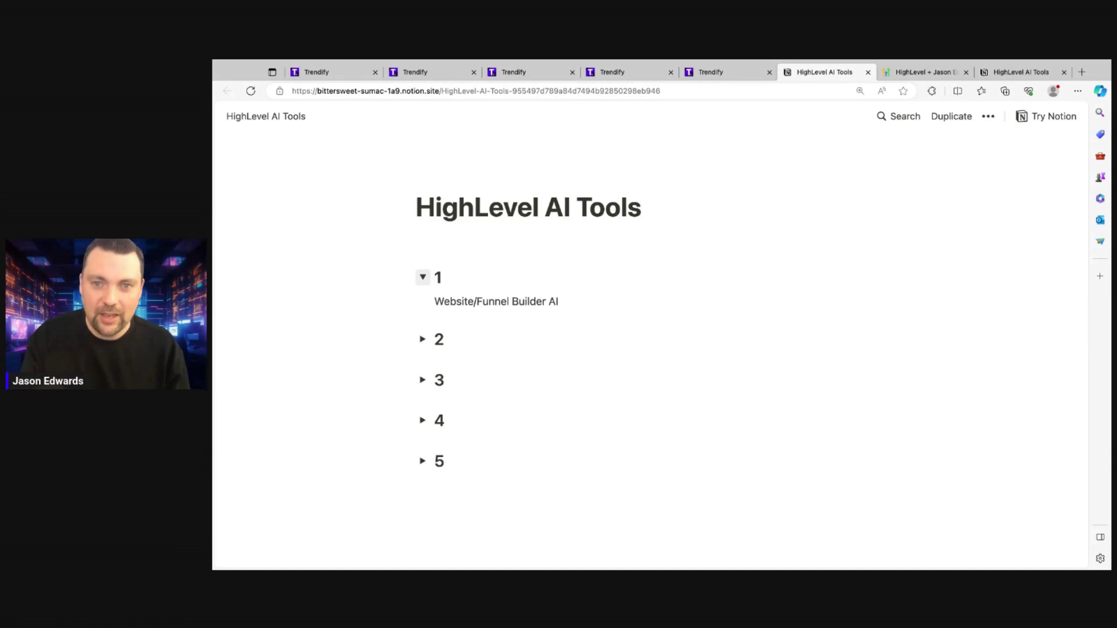
pyautogui.click(327, 76)
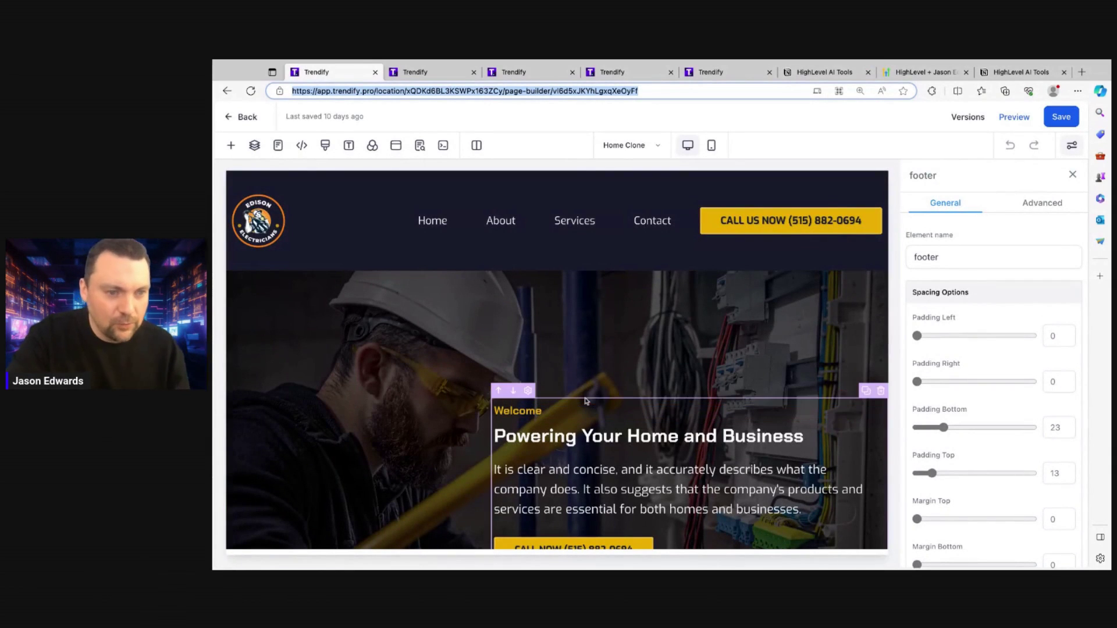
pyautogui.scroll(-1, 596, 411)
pyautogui.scroll(-2, 585, 400)
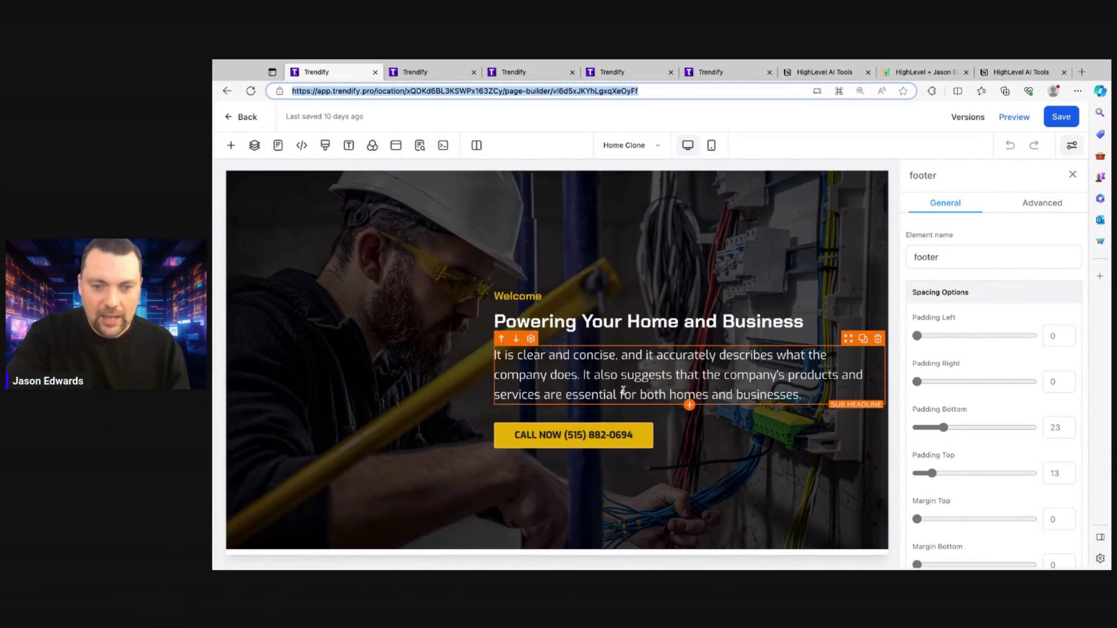
# Step: Select all of the hero sub-headline paragraph text so its formatting toolbar appears
pyautogui.click(622, 392)
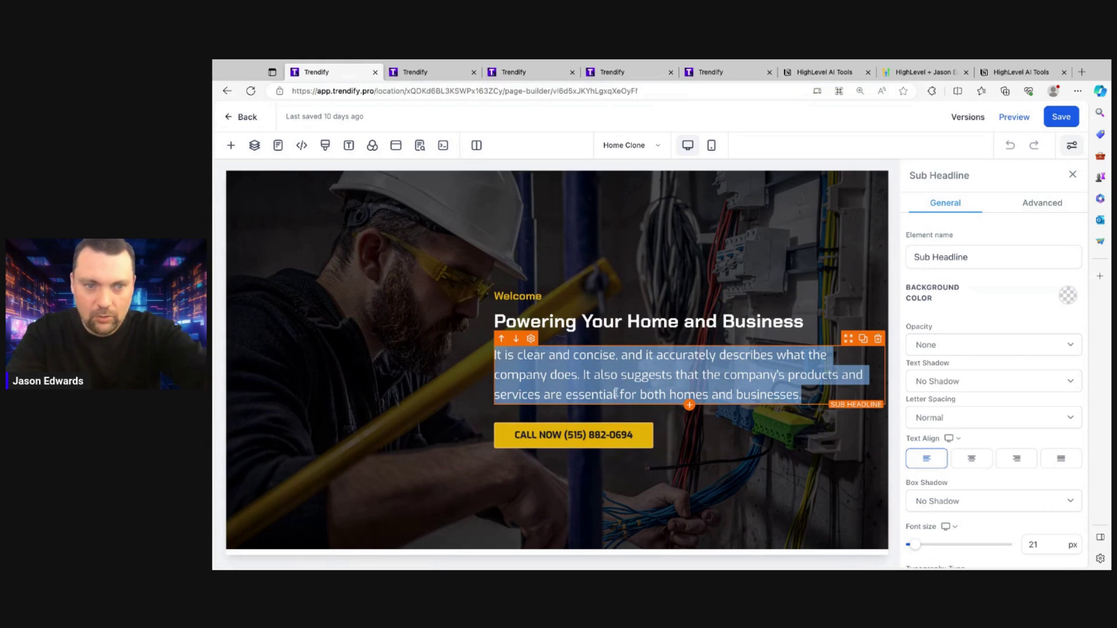
pyautogui.tripleClick(651, 392)
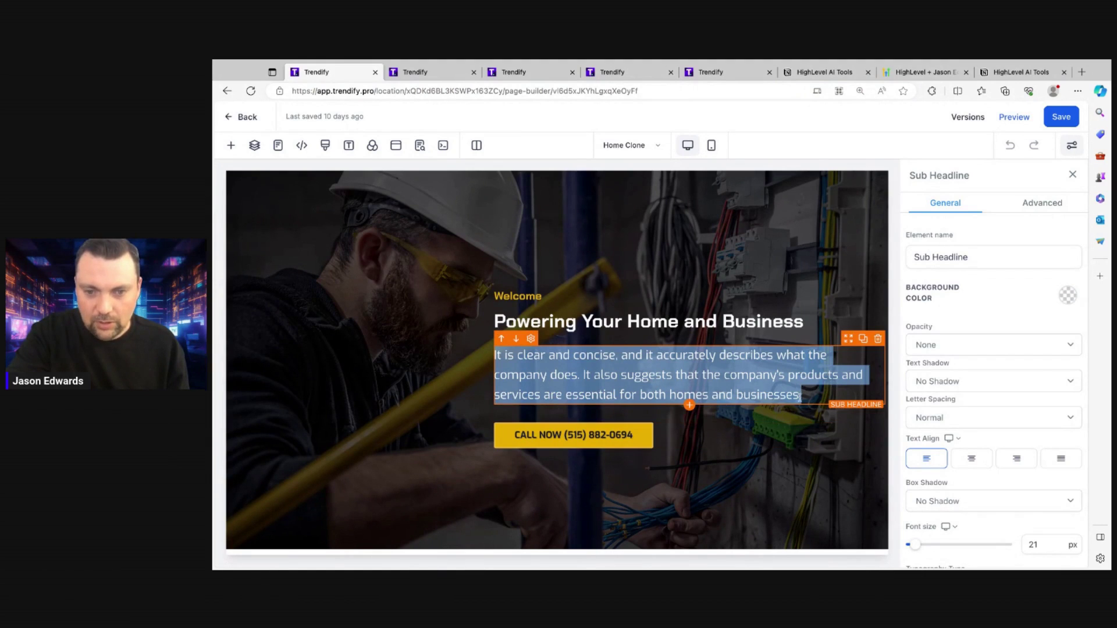
pyautogui.hotkey('ctrl', 'a')
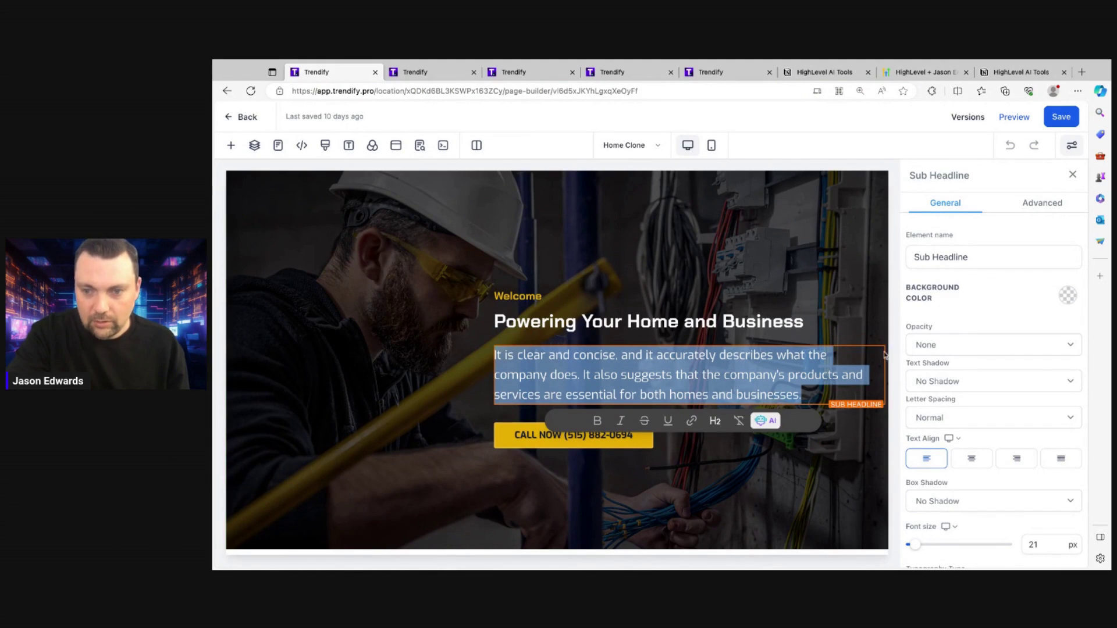
pyautogui.moveTo(838, 384)
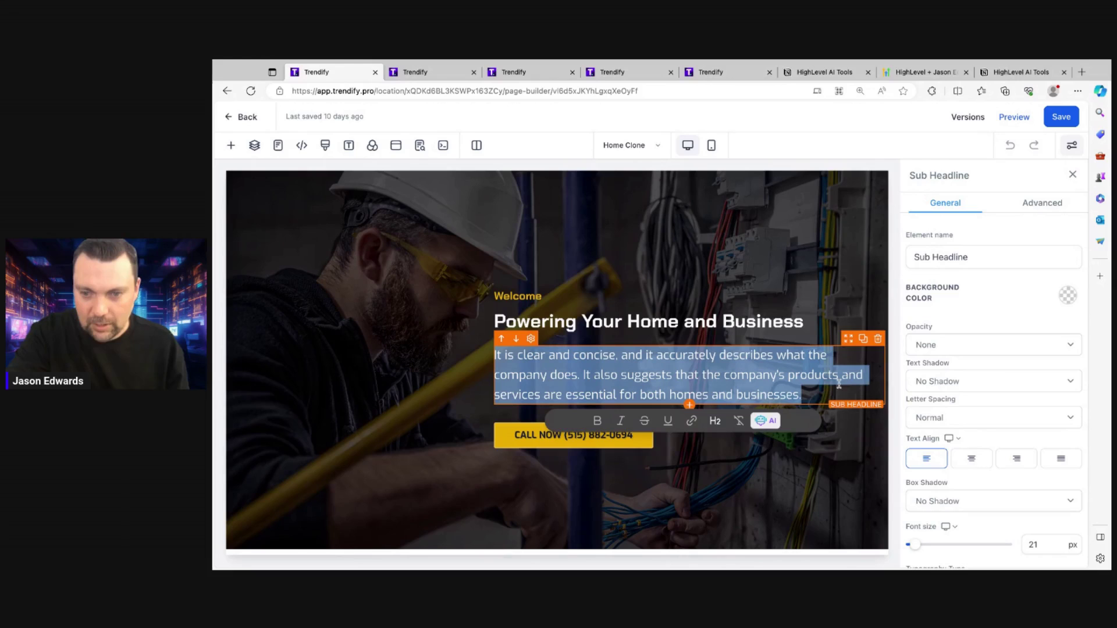
# Step: Generate 3 Professional-tone AI sub-headline variations describing ABC Electricians
pyautogui.click(769, 424)
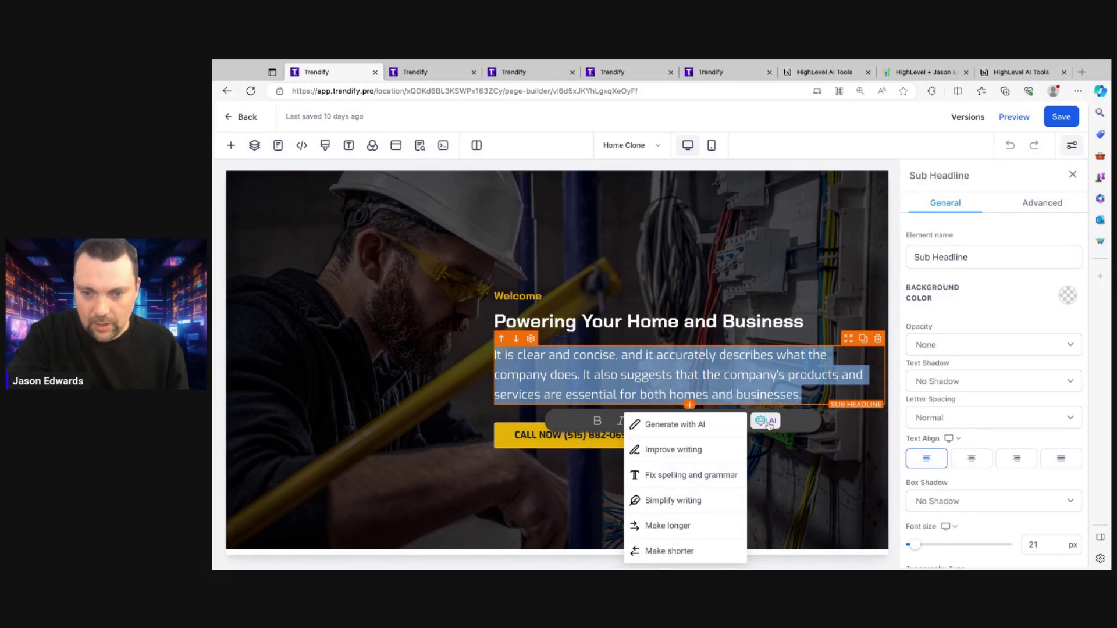
pyautogui.click(702, 425)
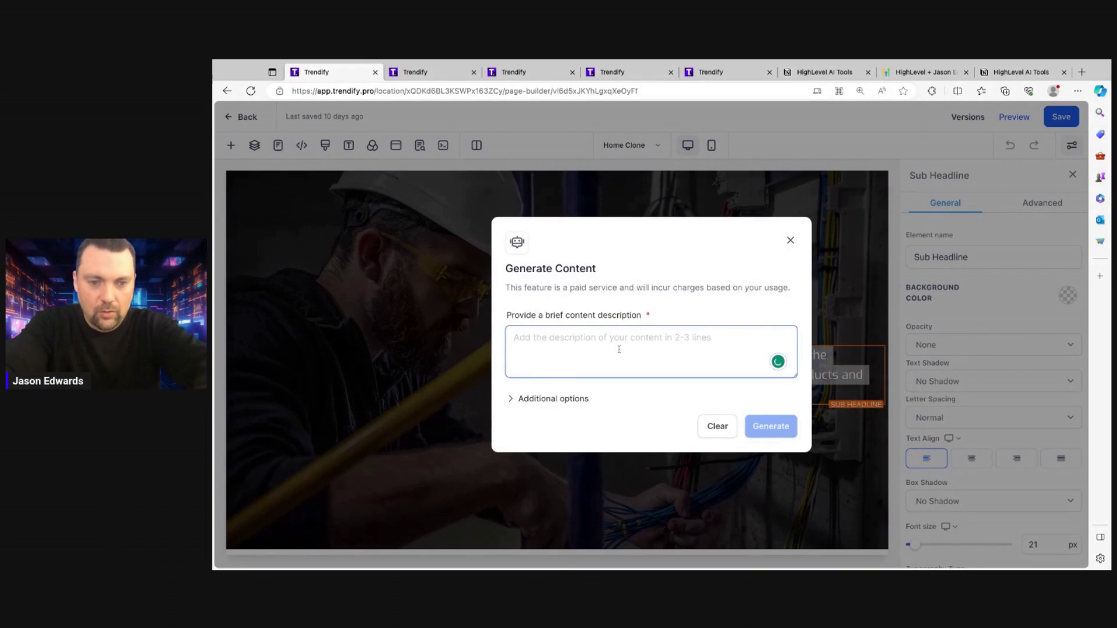
pyautogui.write('write a subhe')
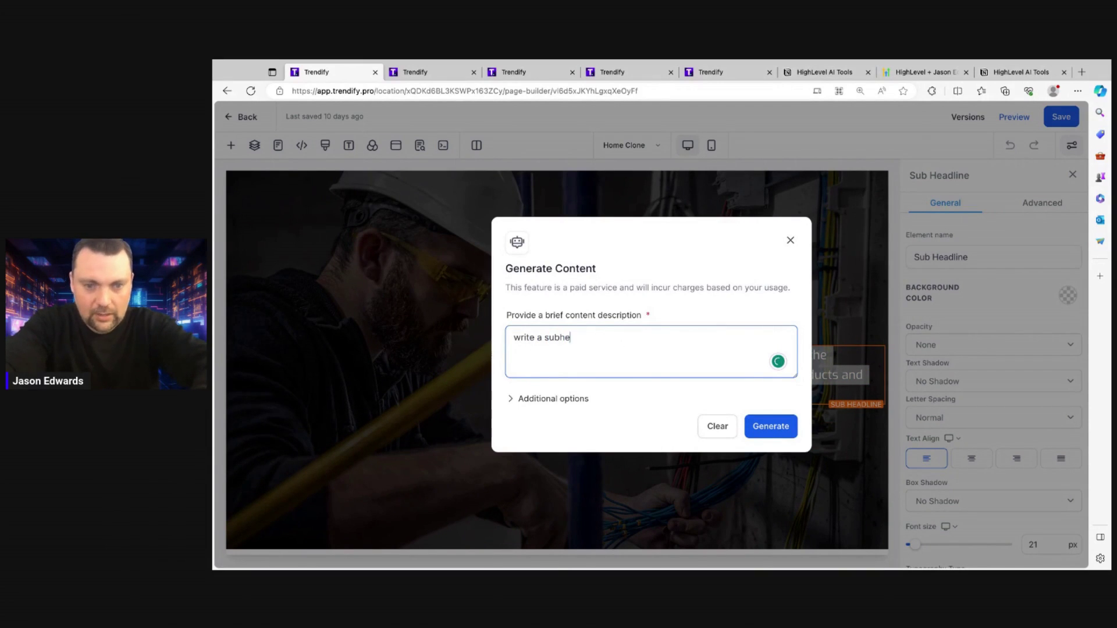
pyautogui.write('adline about ABC Electrician')
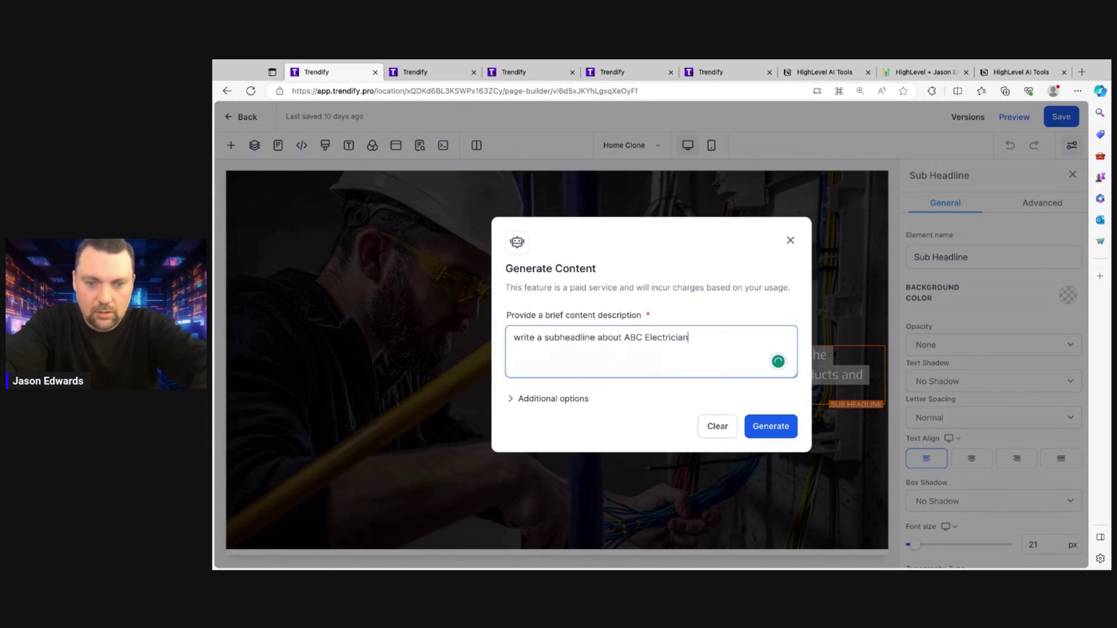
pyautogui.write('s')
pyautogui.click(558, 398)
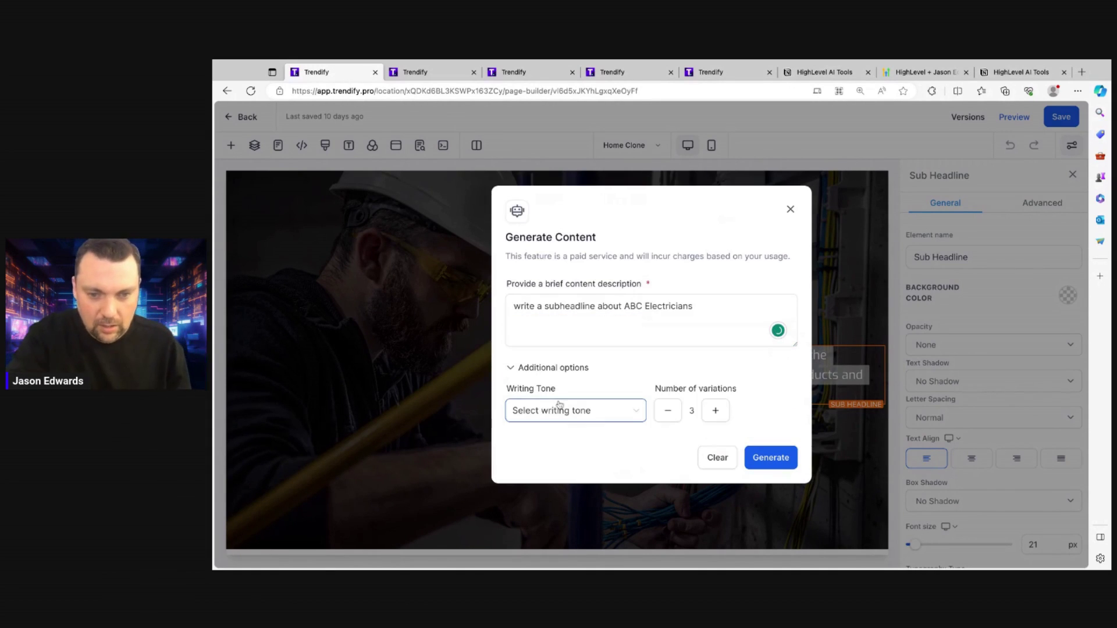
pyautogui.click(564, 412)
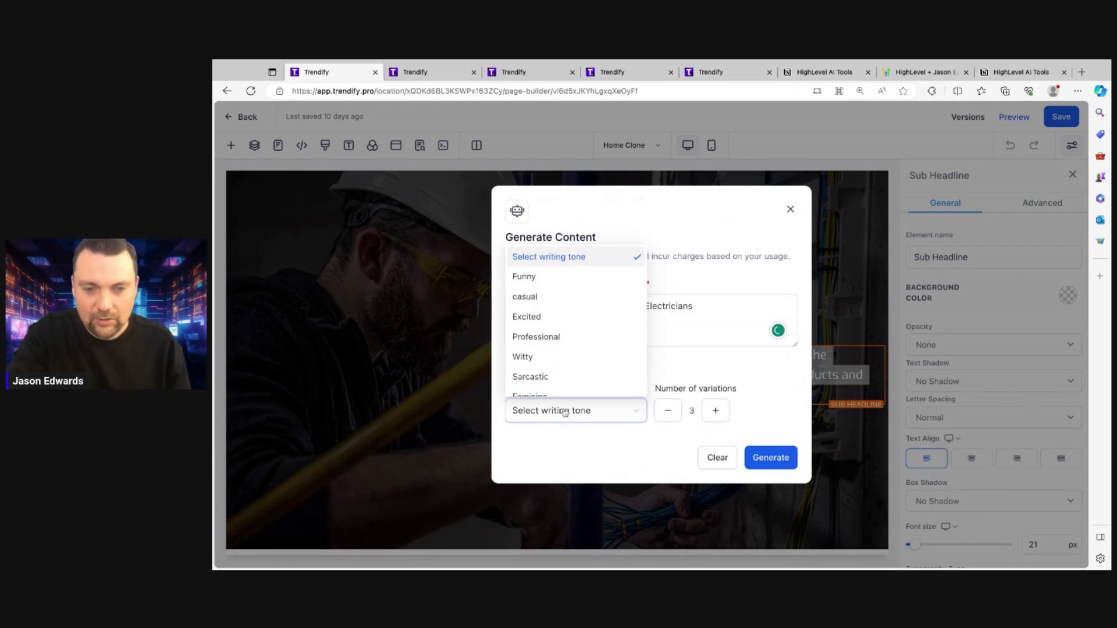
pyautogui.click(536, 337)
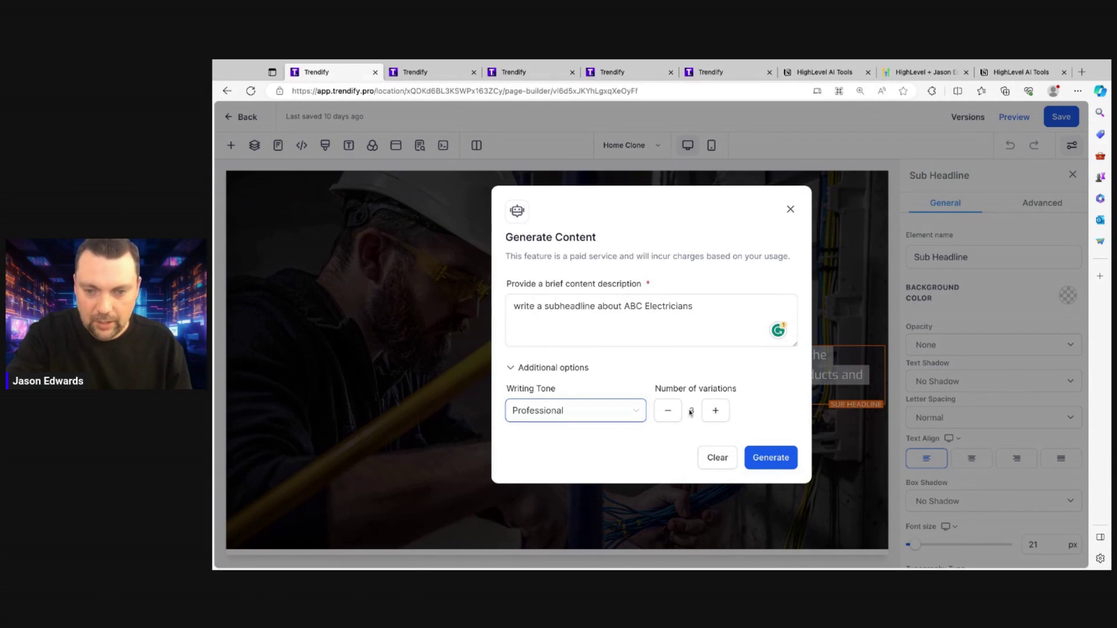
pyautogui.click(689, 411)
pyautogui.write('3')
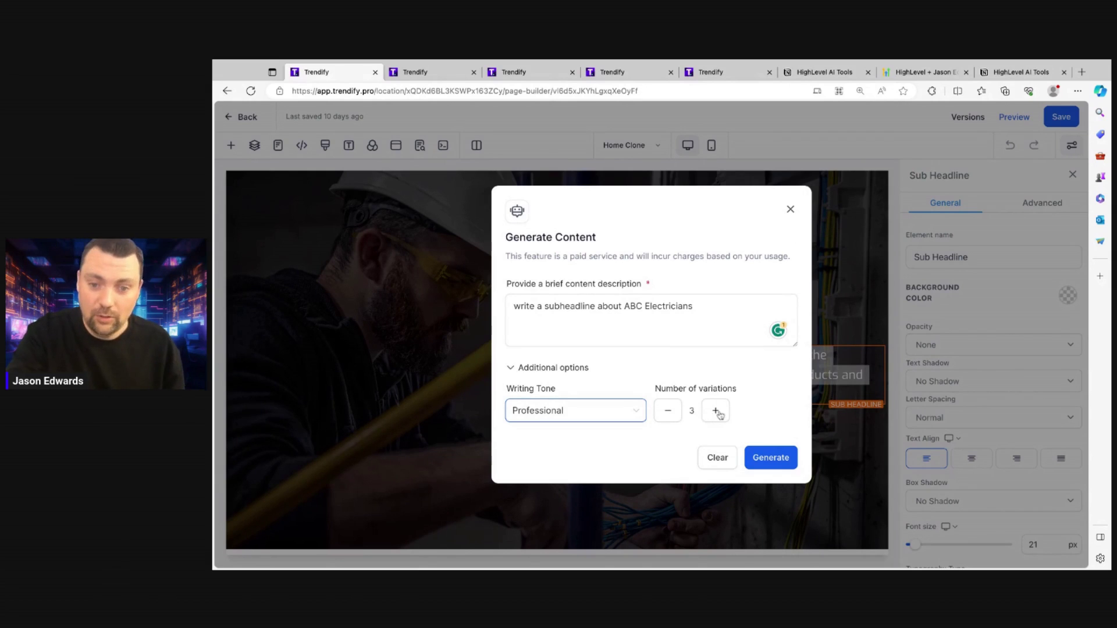
pyautogui.click(716, 411)
pyautogui.click(672, 415)
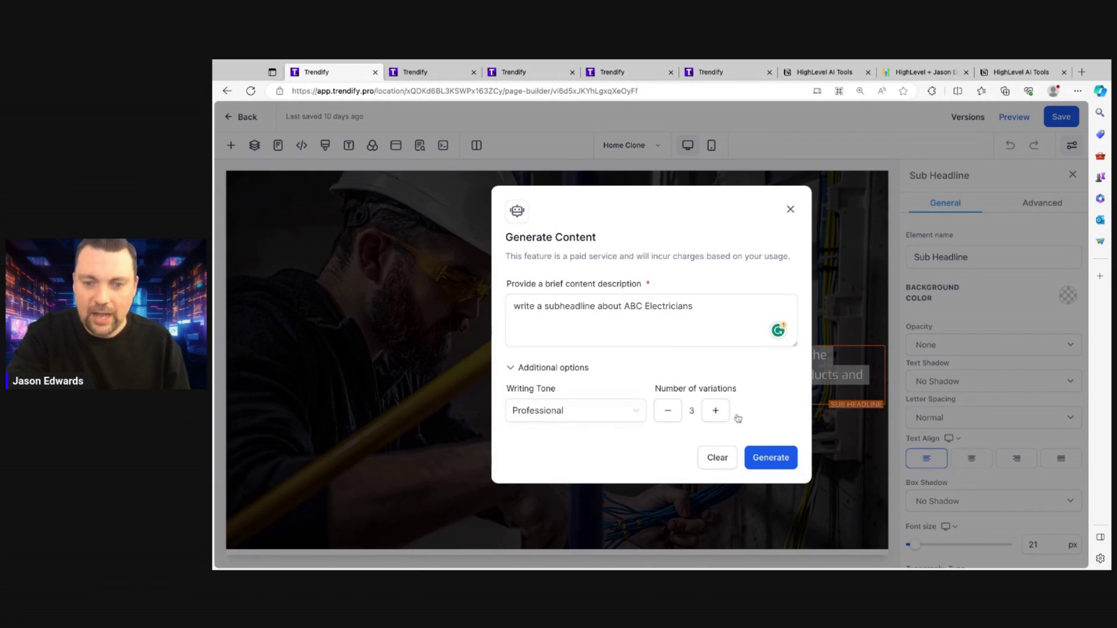
pyautogui.click(763, 460)
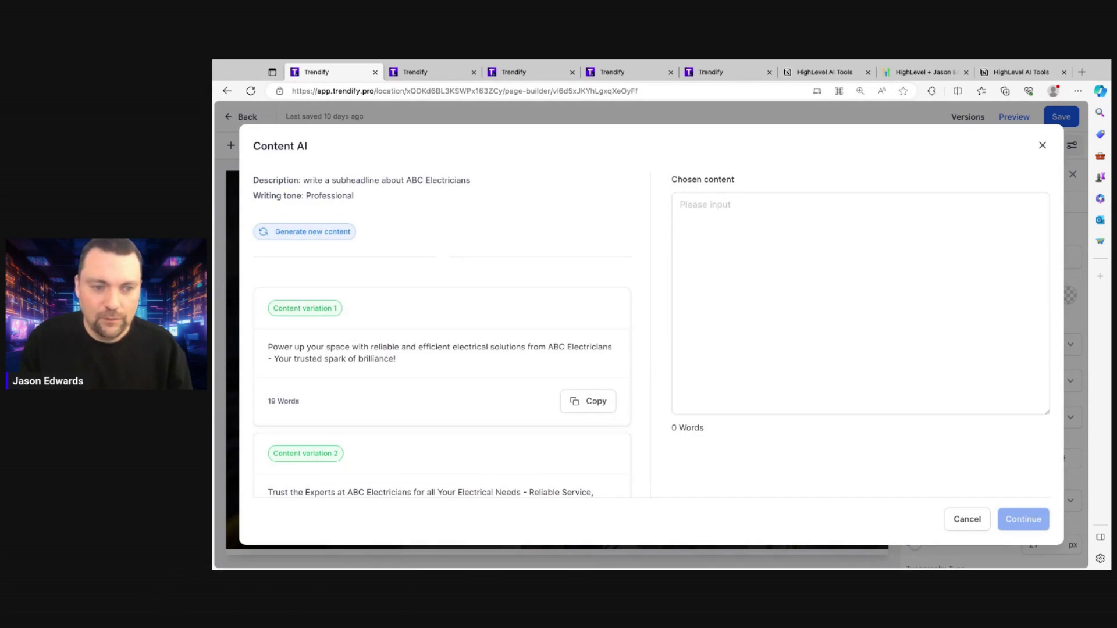
pyautogui.scroll(-1, 398, 362)
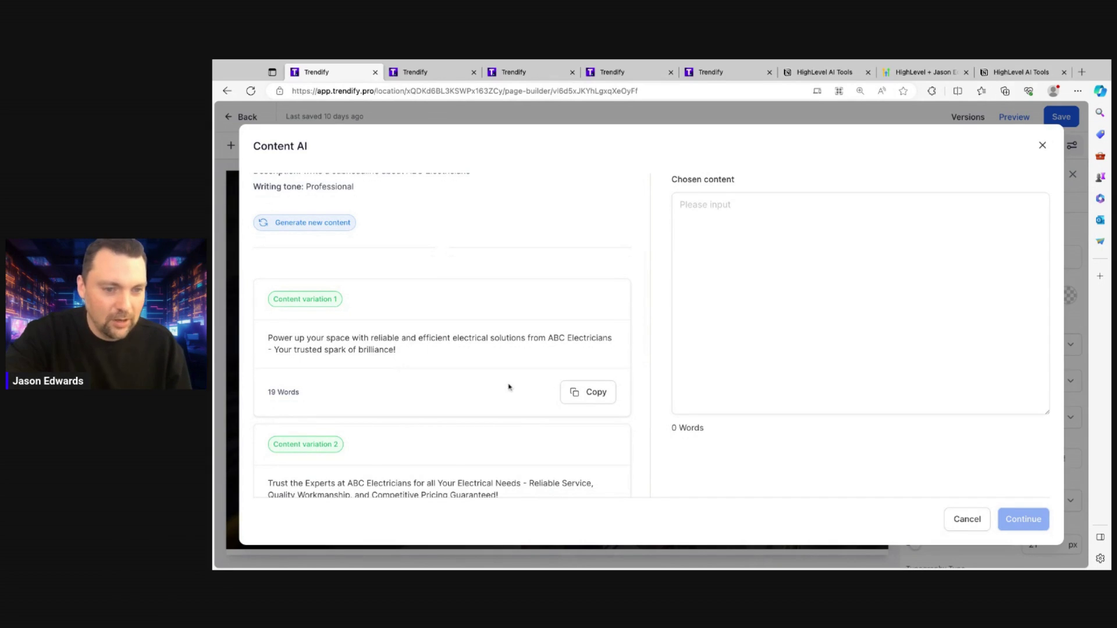
pyautogui.scroll(-2, 582, 395)
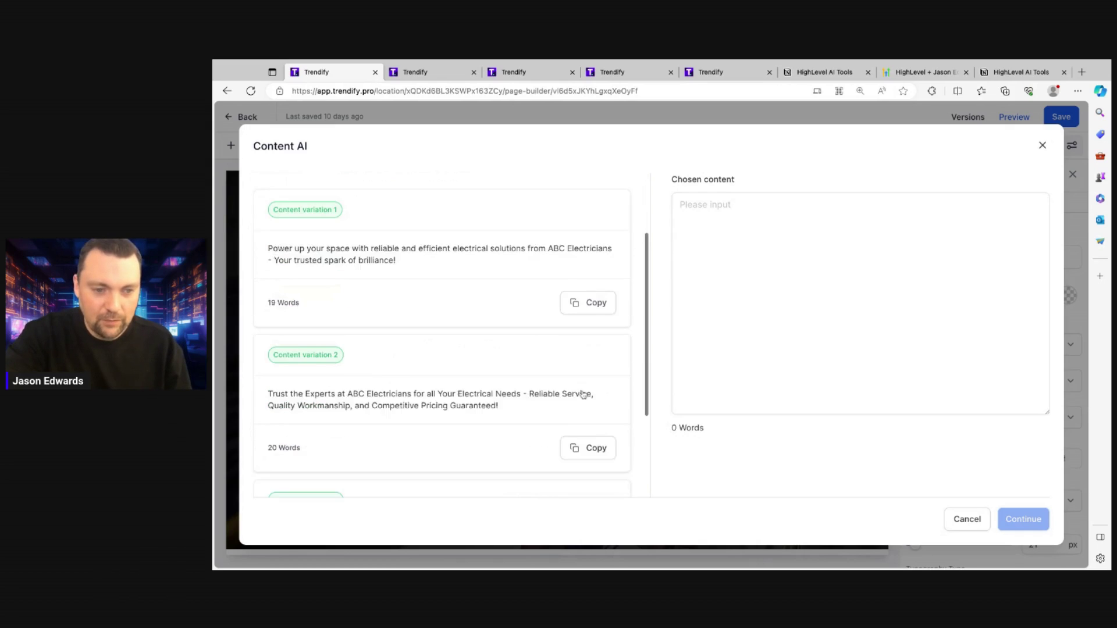
pyautogui.scroll(3, 452, 332)
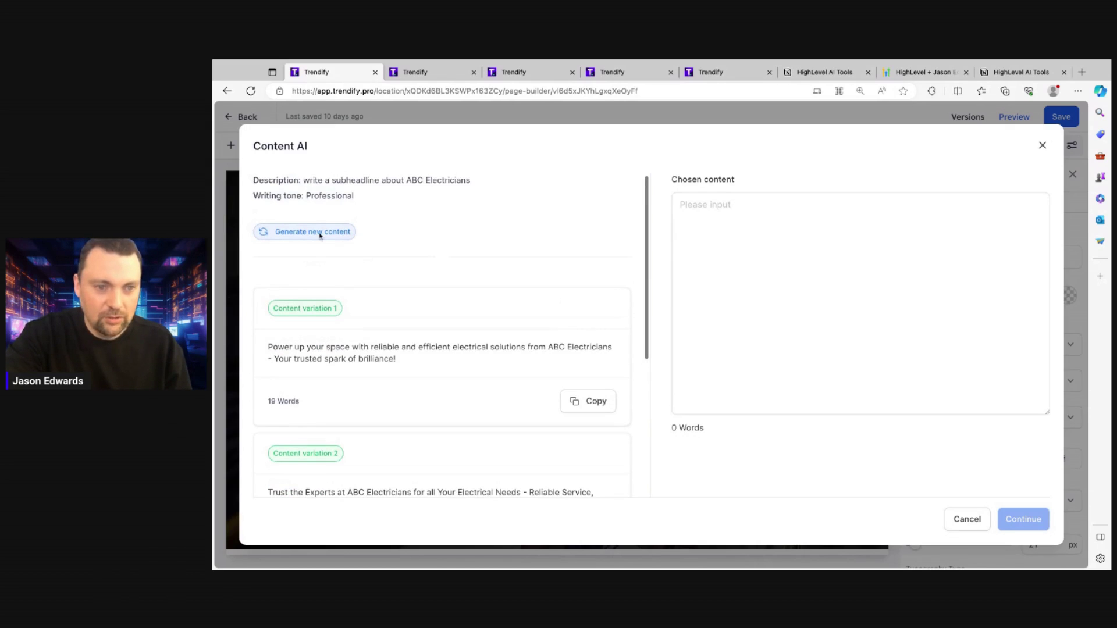
# Step: Choose AI variation 1 and insert it as the hero sub-headline text
pyautogui.click(584, 402)
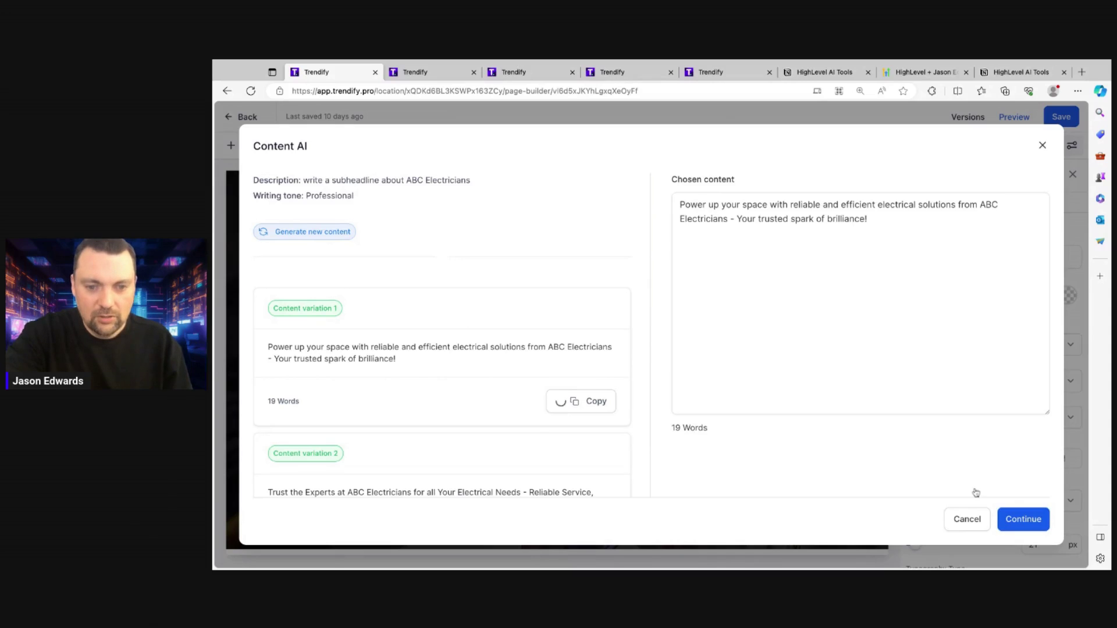
pyautogui.click(1021, 519)
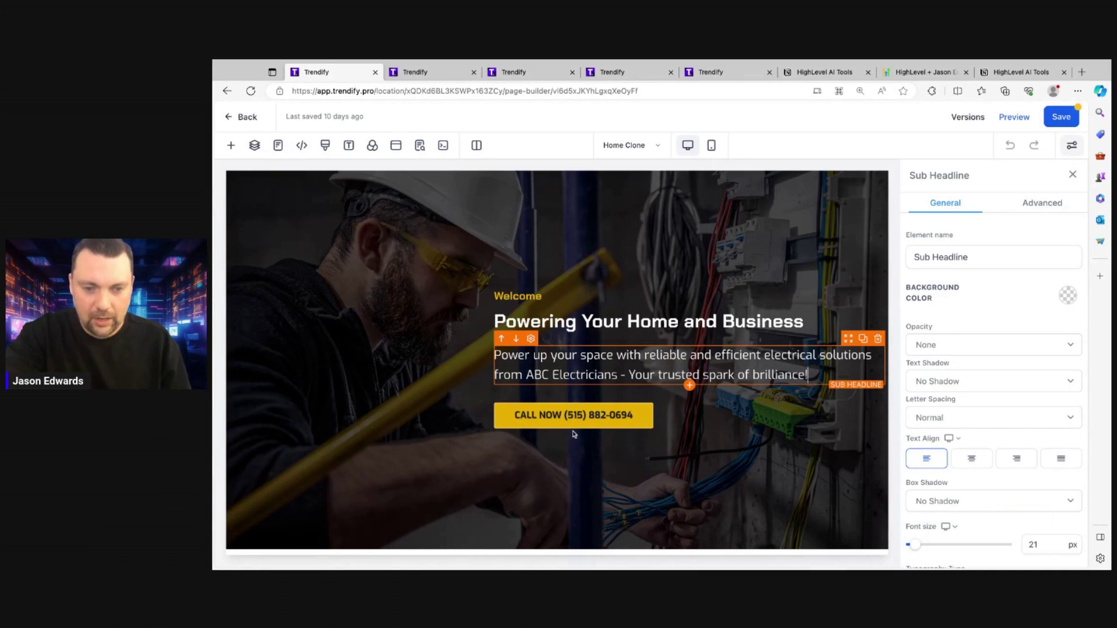
pyautogui.scroll(-2, 573, 434)
pyautogui.scroll(-1, 574, 434)
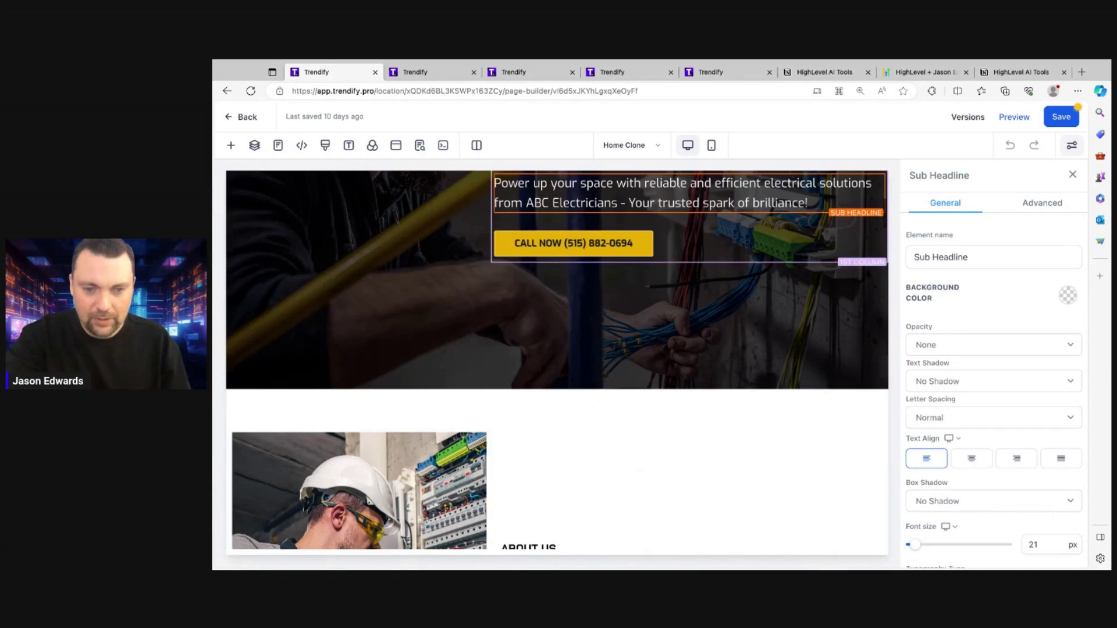
pyautogui.scroll(-1, 573, 433)
pyautogui.scroll(-1, 573, 434)
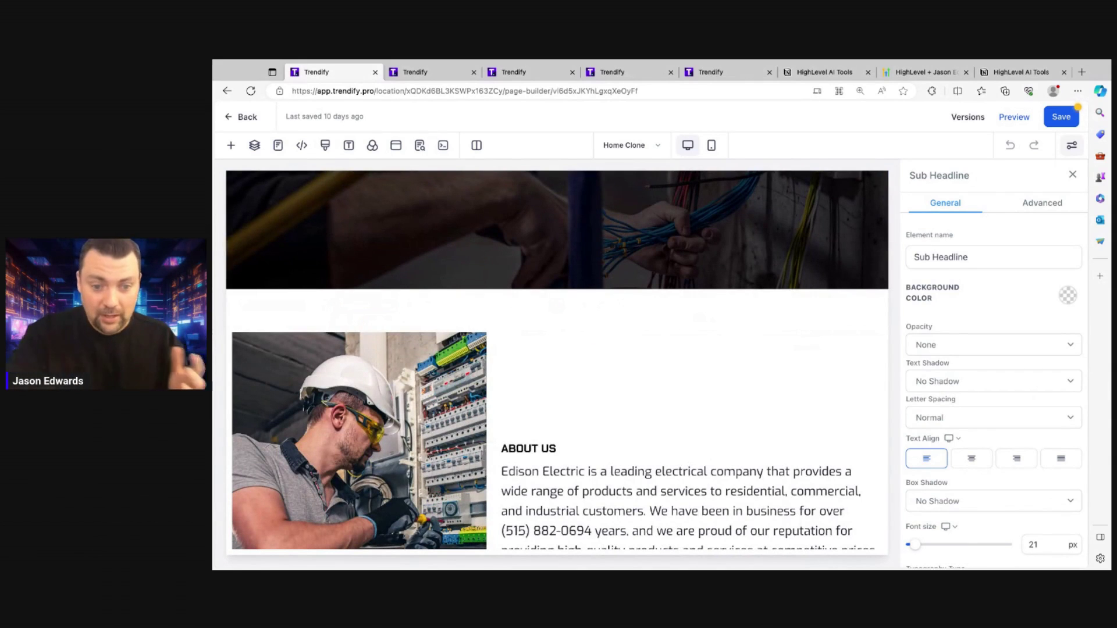
pyautogui.scroll(-1, 492, 471)
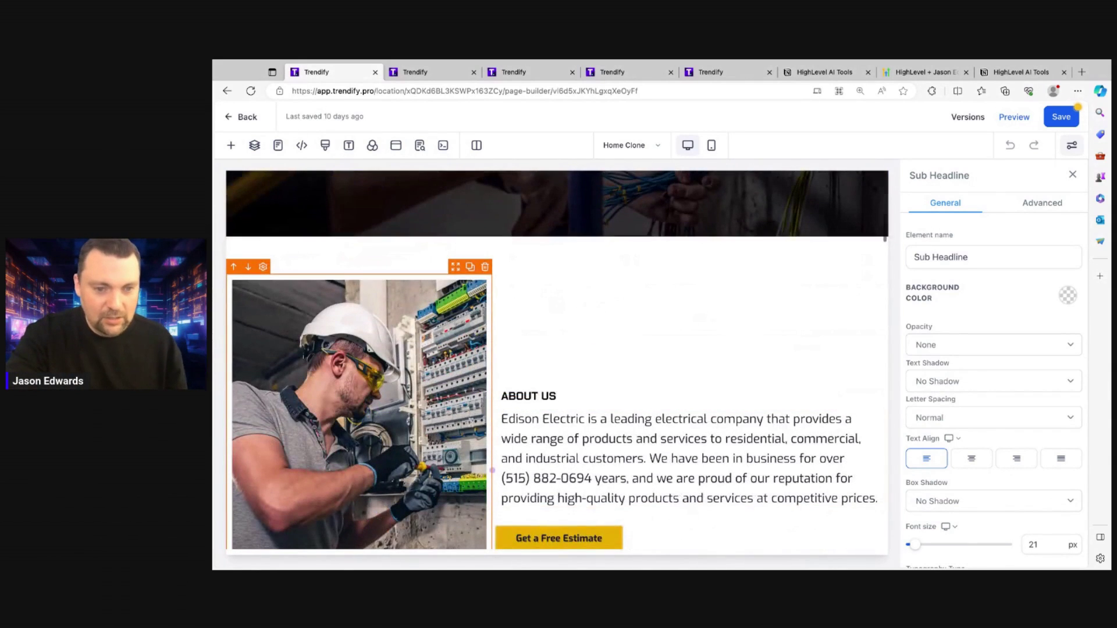
pyautogui.scroll(-1, 559, 361)
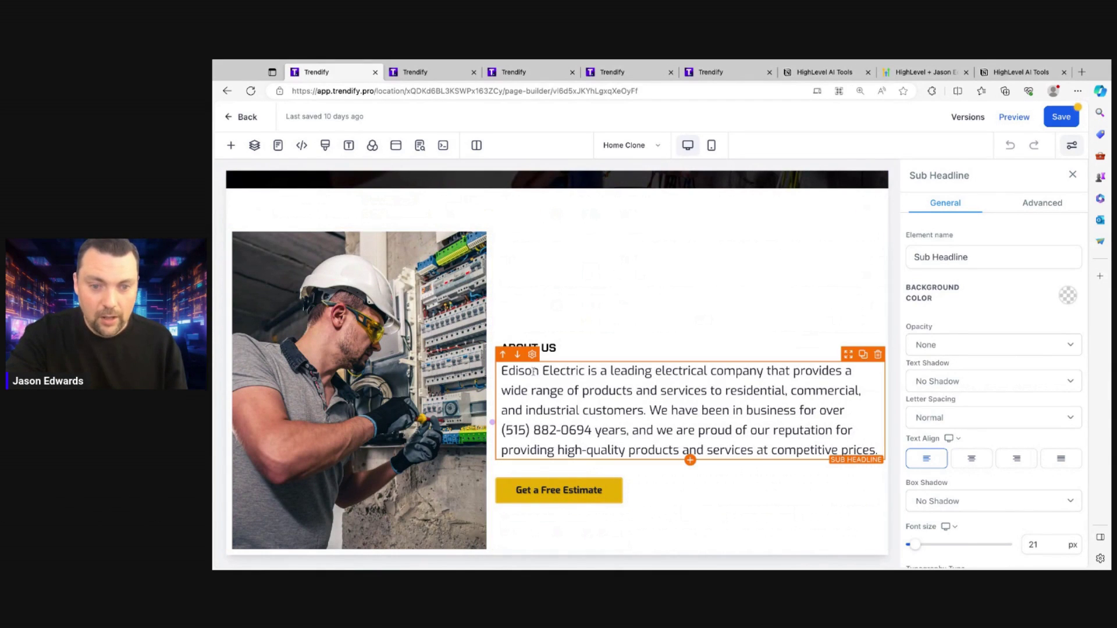
pyautogui.scroll(-1, 604, 419)
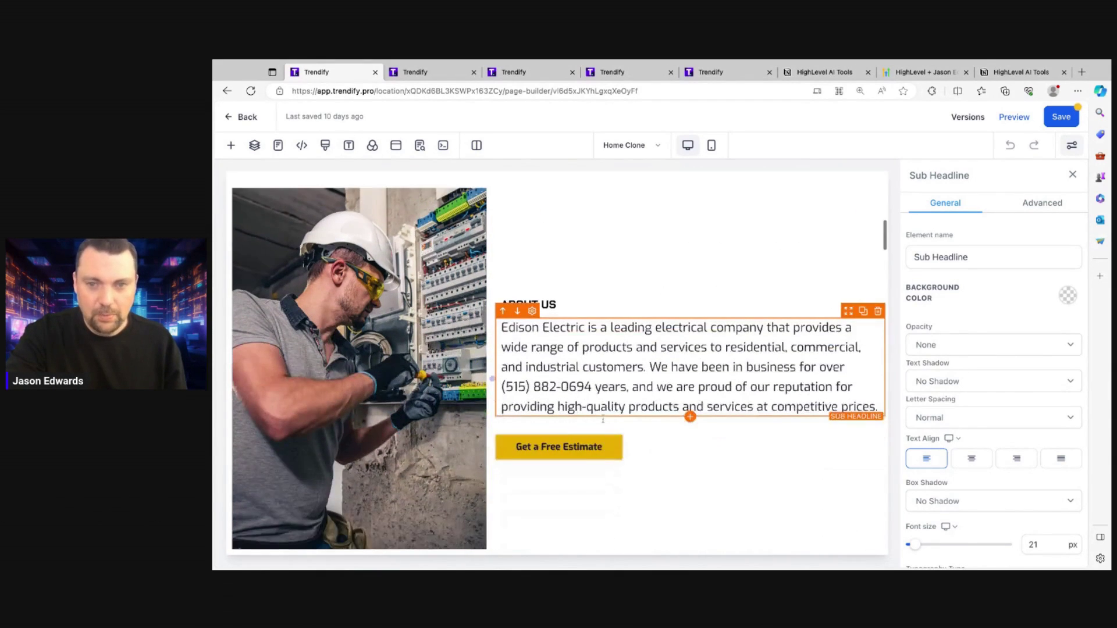
pyautogui.scroll(-3, 602, 418)
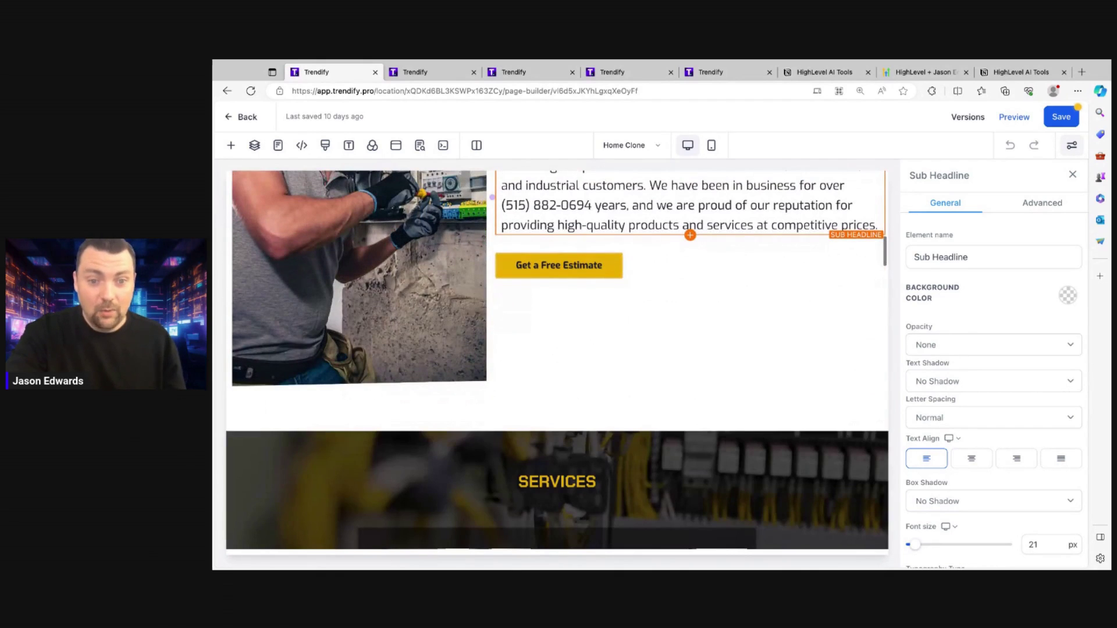
pyautogui.scroll(10, 556, 360)
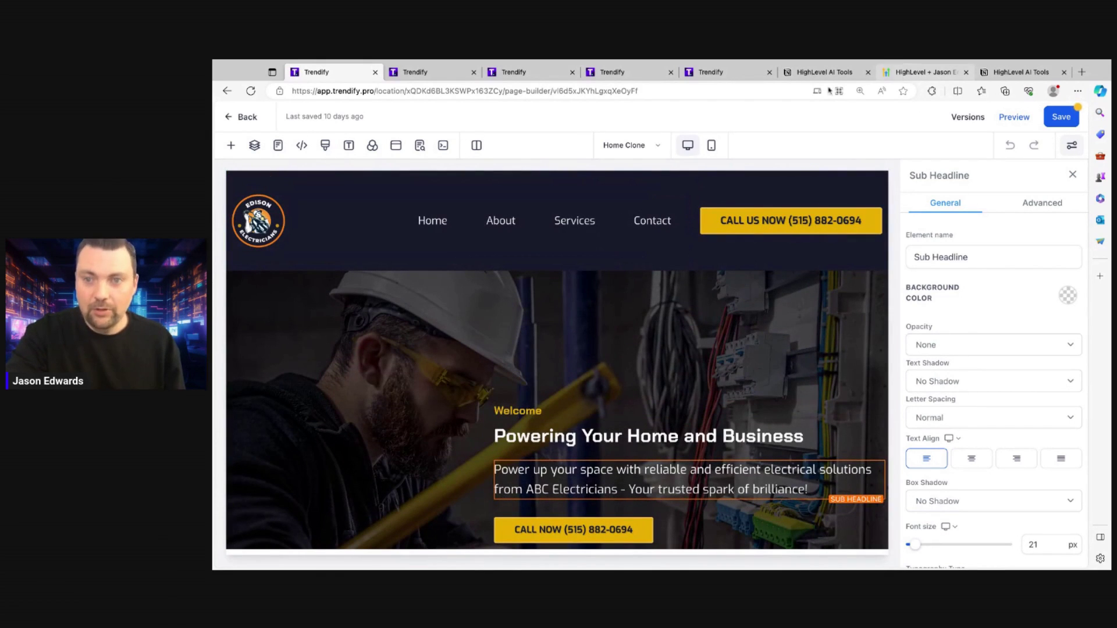
# Step: Collapse recap item 1, expand item 2 (Email Copy AI), then go to the email campaign editor
pyautogui.click(807, 74)
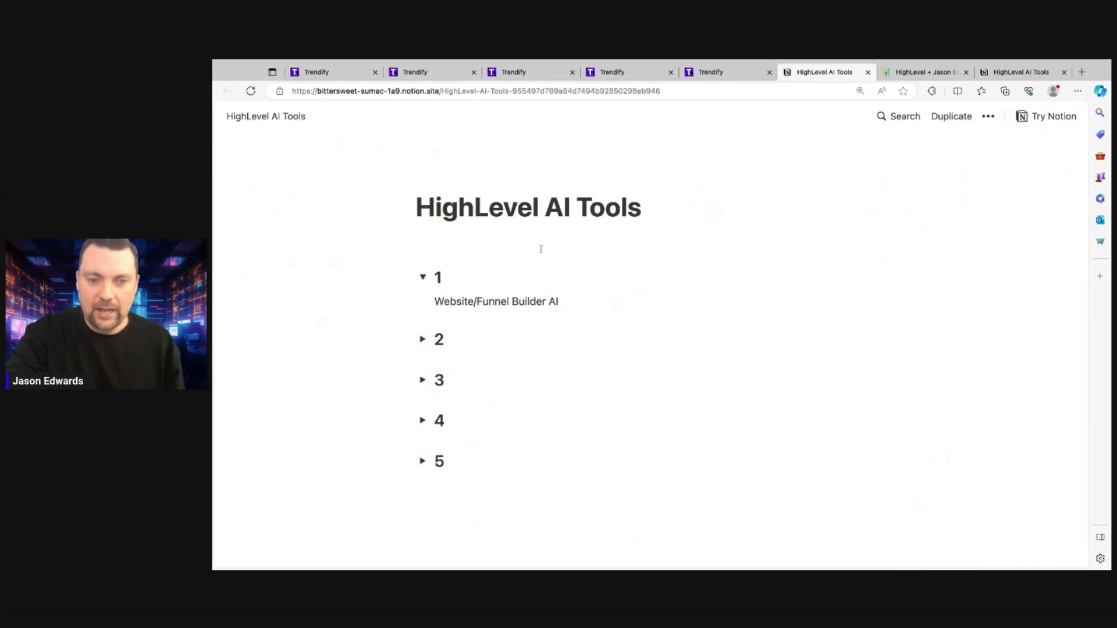
pyautogui.click(422, 278)
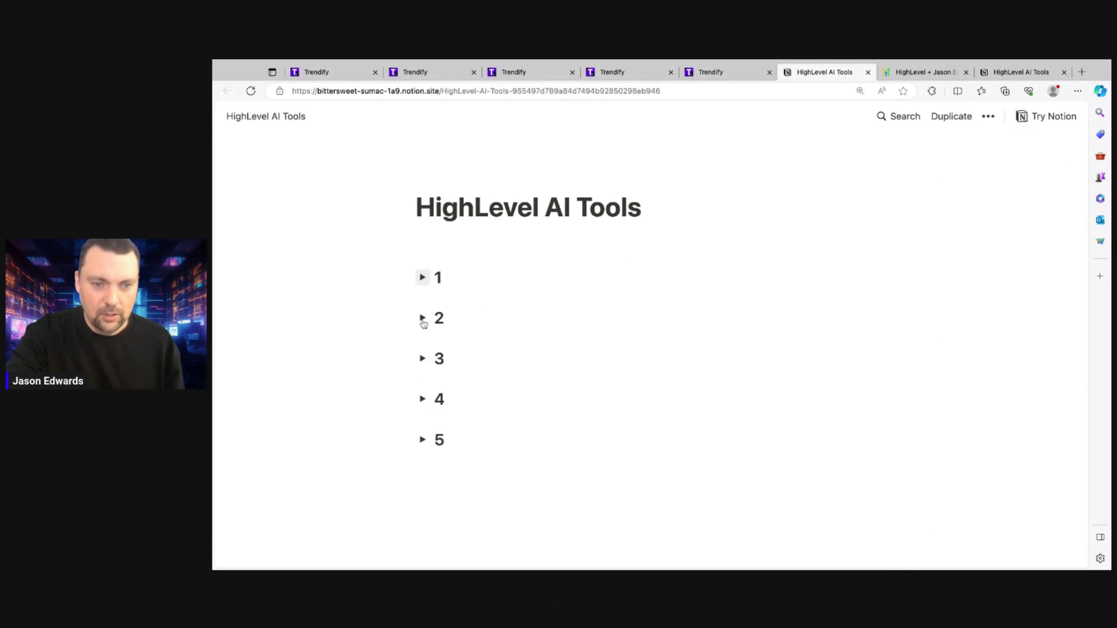
pyautogui.click(423, 319)
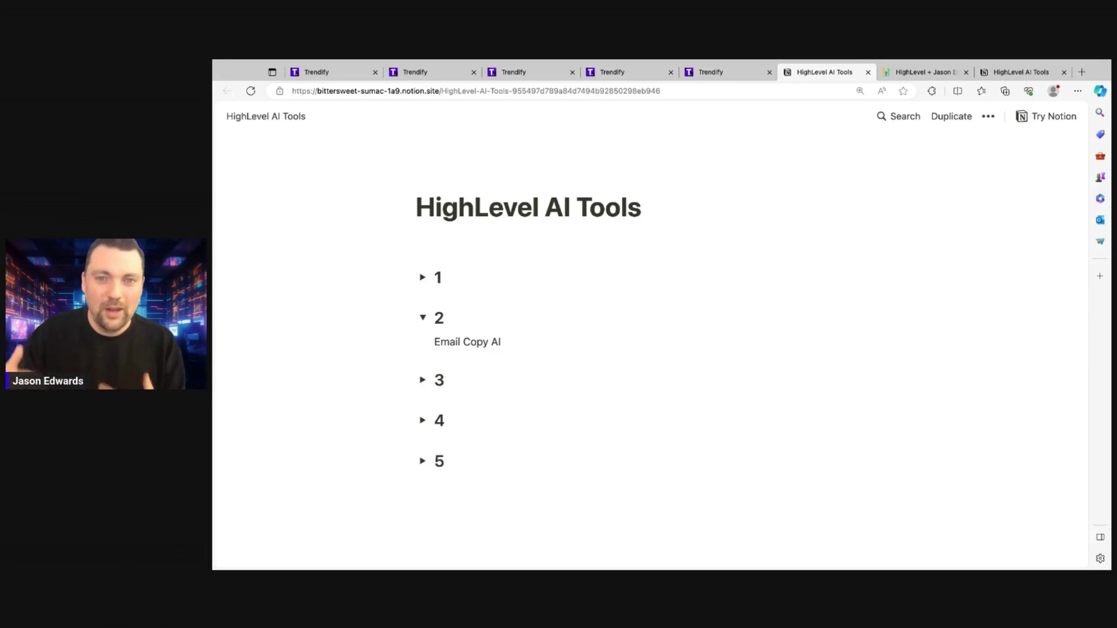
pyautogui.click(414, 75)
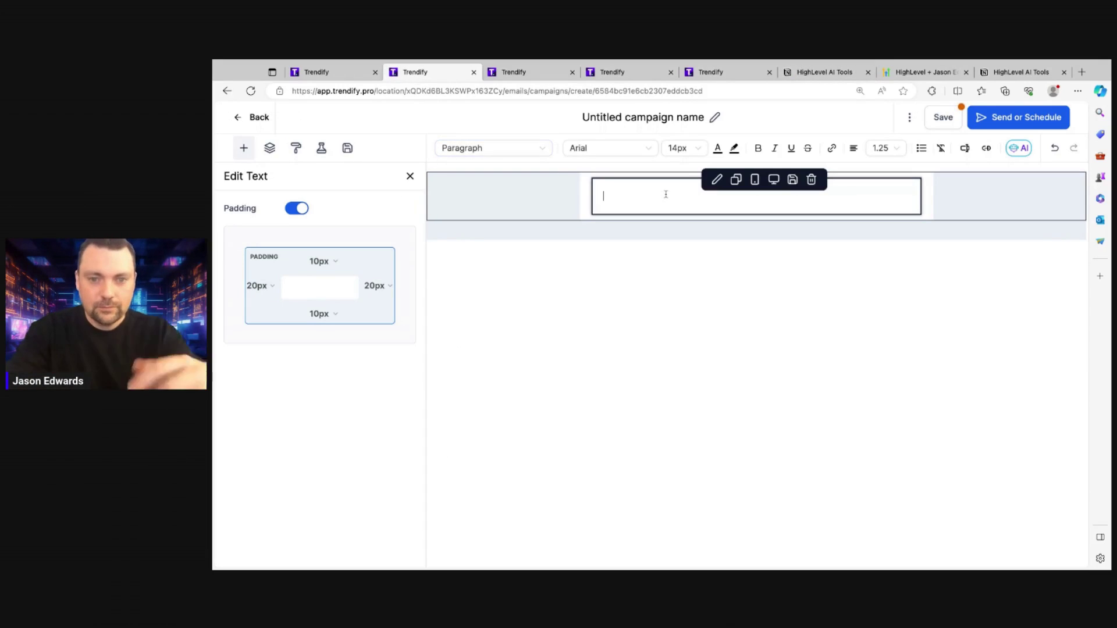
pyautogui.moveTo(756, 195)
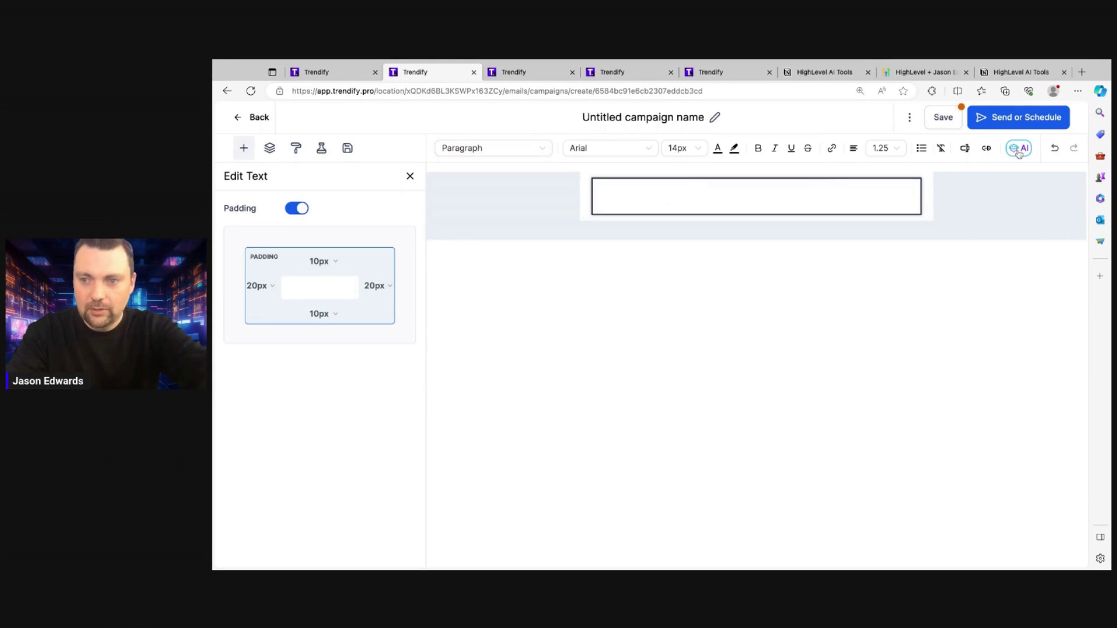
# Step: Start AI content generation for the email and set the context to Cold Outreach
pyautogui.click(1019, 148)
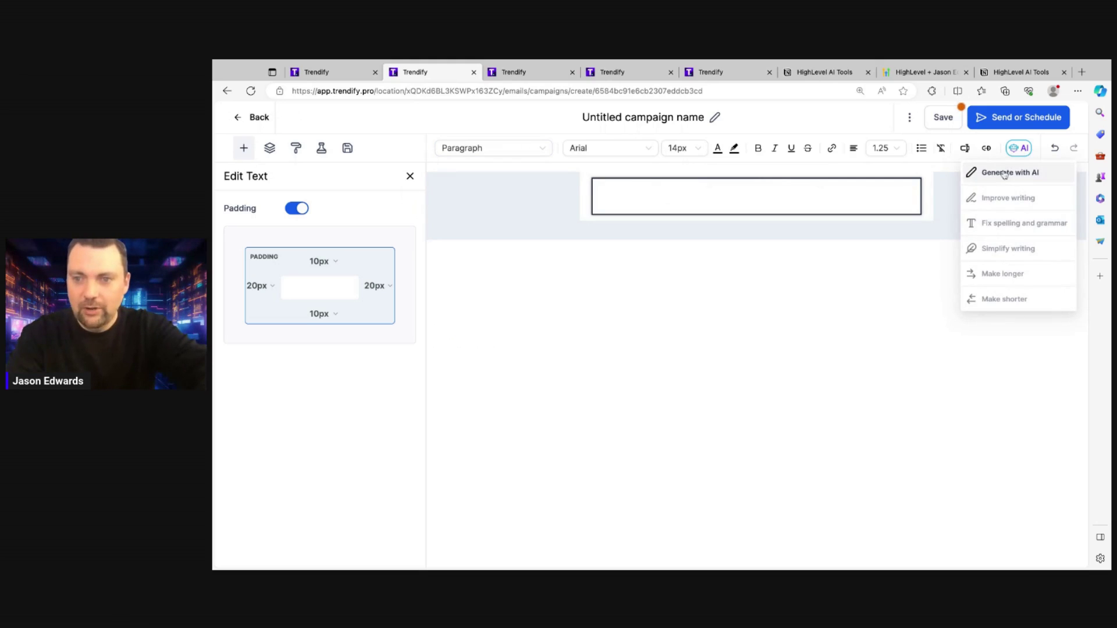
pyautogui.click(1004, 173)
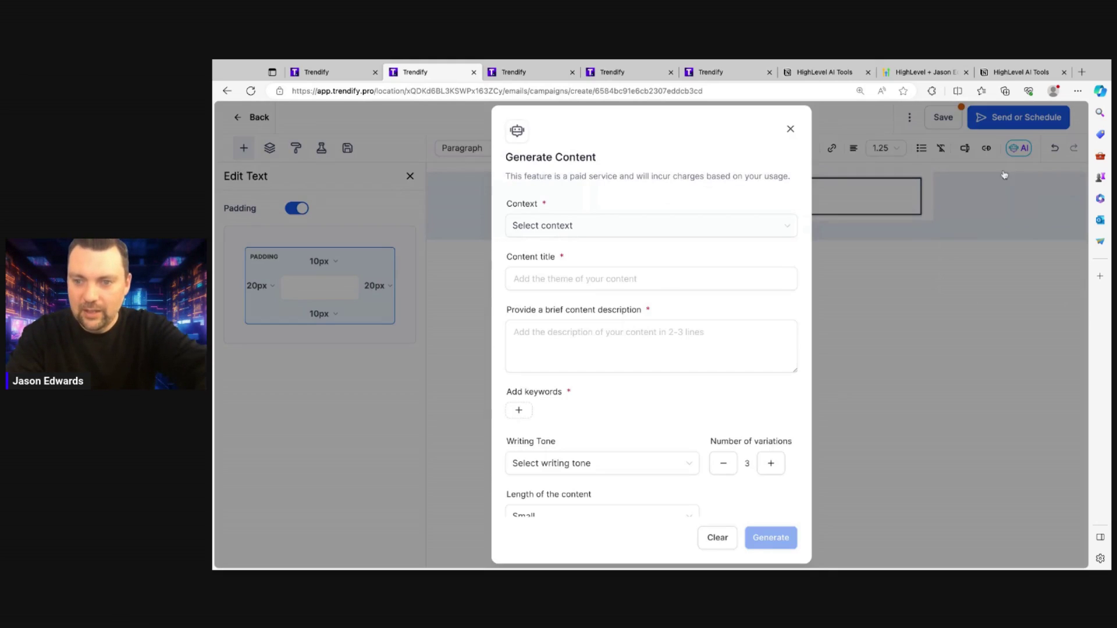
pyautogui.click(592, 233)
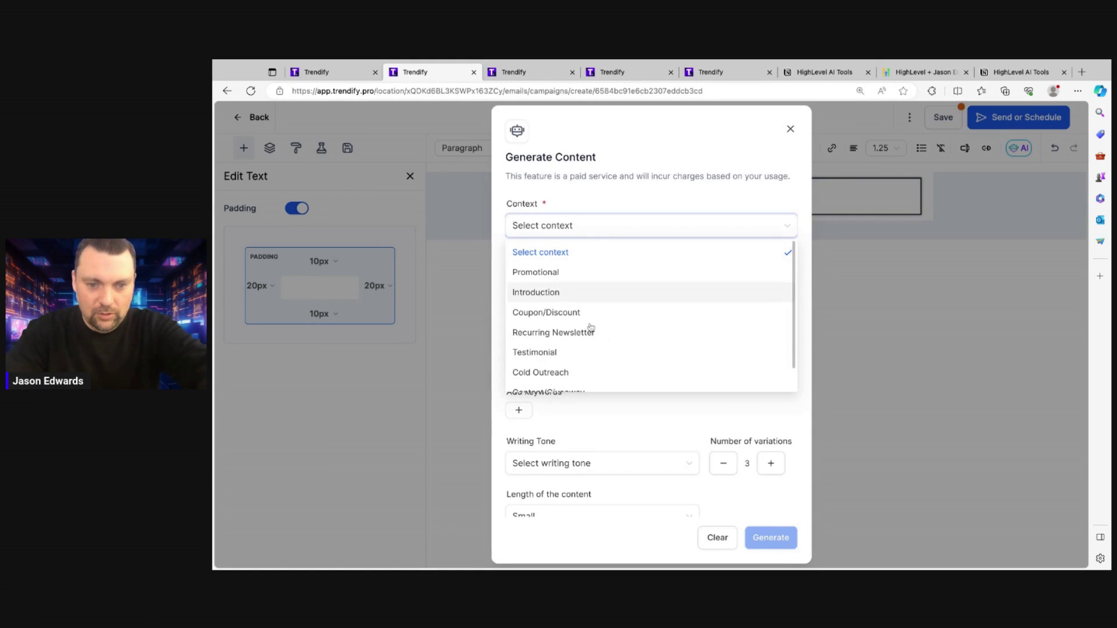
pyautogui.click(563, 373)
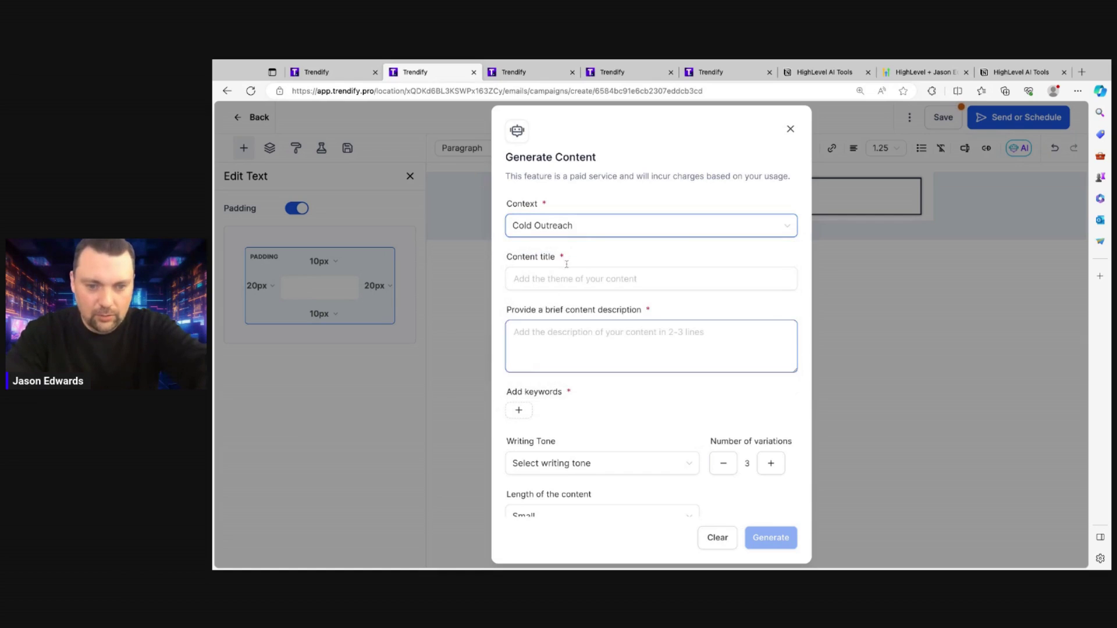
# Step: Enter the email title and description, then add keywords 'trendify software' and 'make more sales'
pyautogui.click(553, 281)
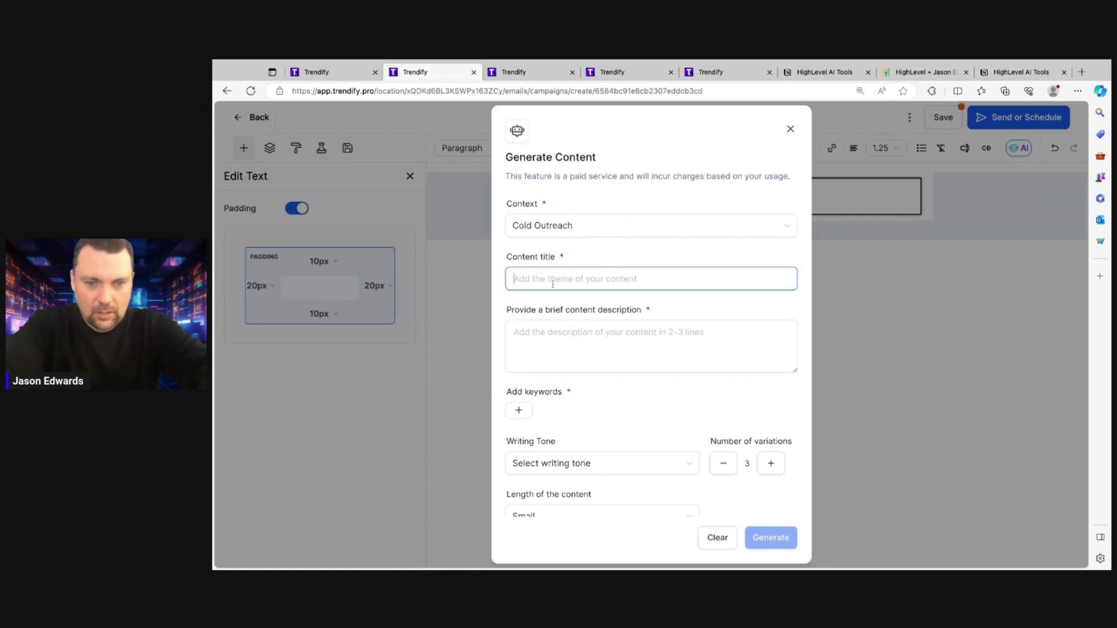
pyautogui.write('Trendify Software IS')
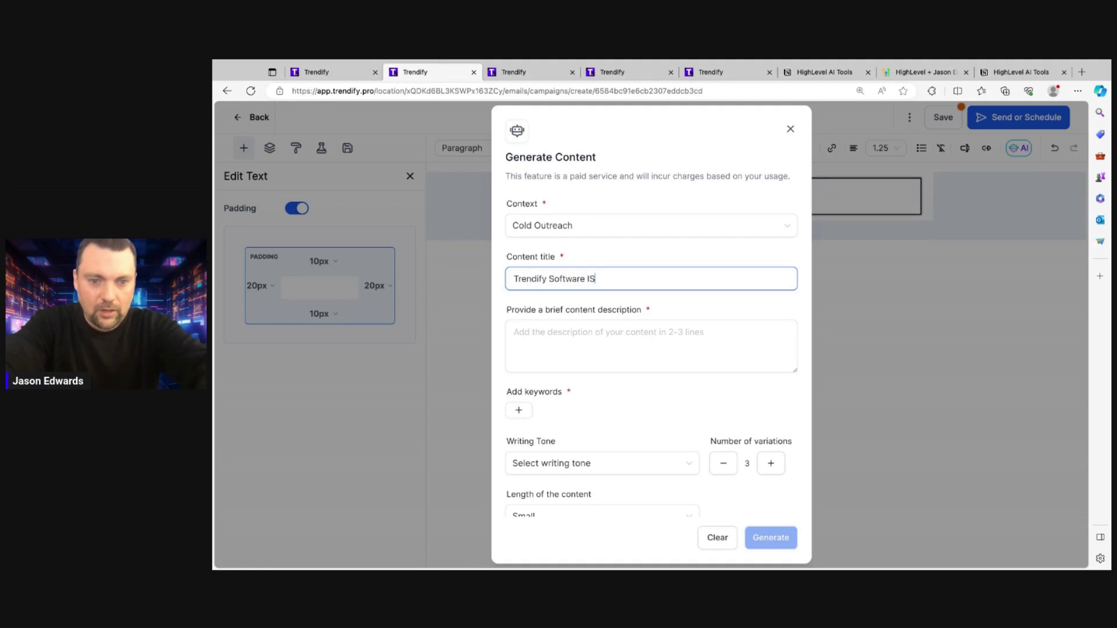
pyautogui.write(' Amazing')
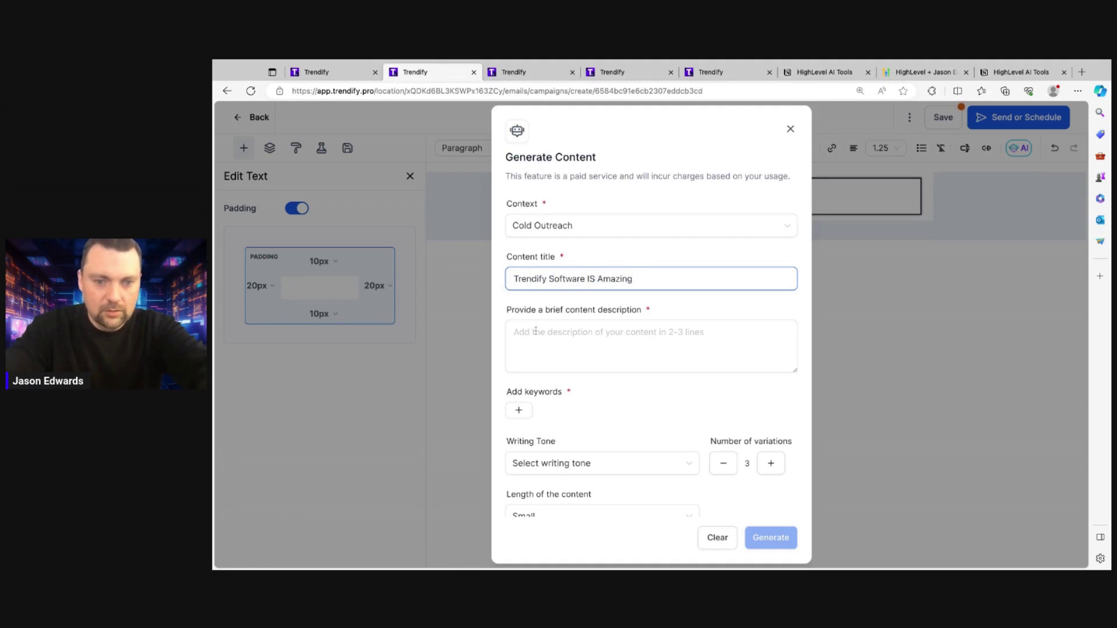
pyautogui.click(535, 332)
pyautogui.write('writ')
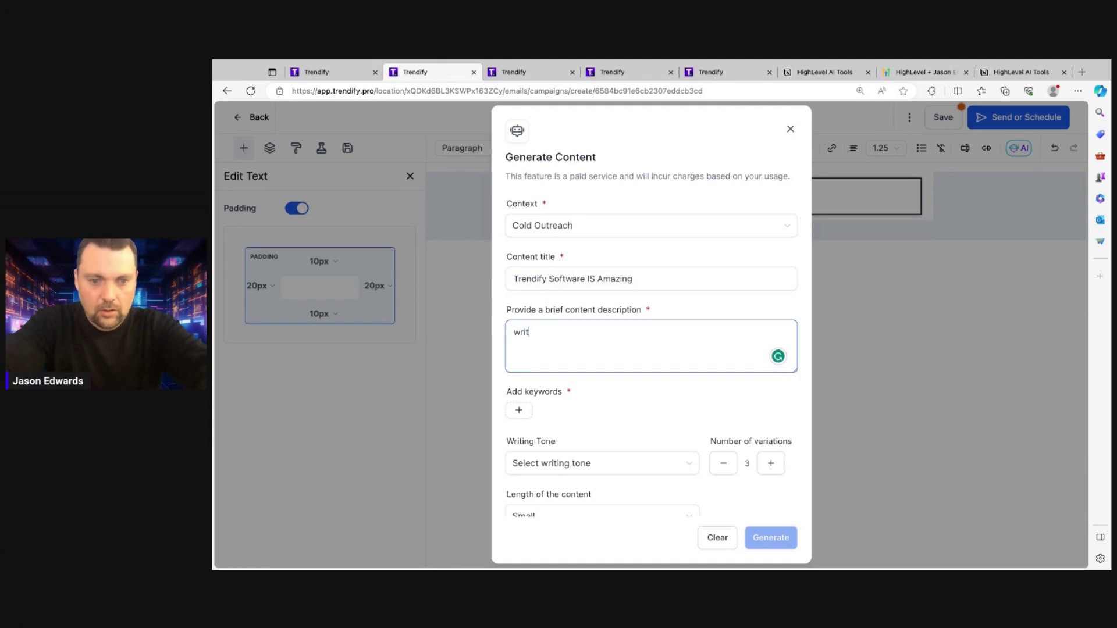
pyautogui.write('e a short promo')
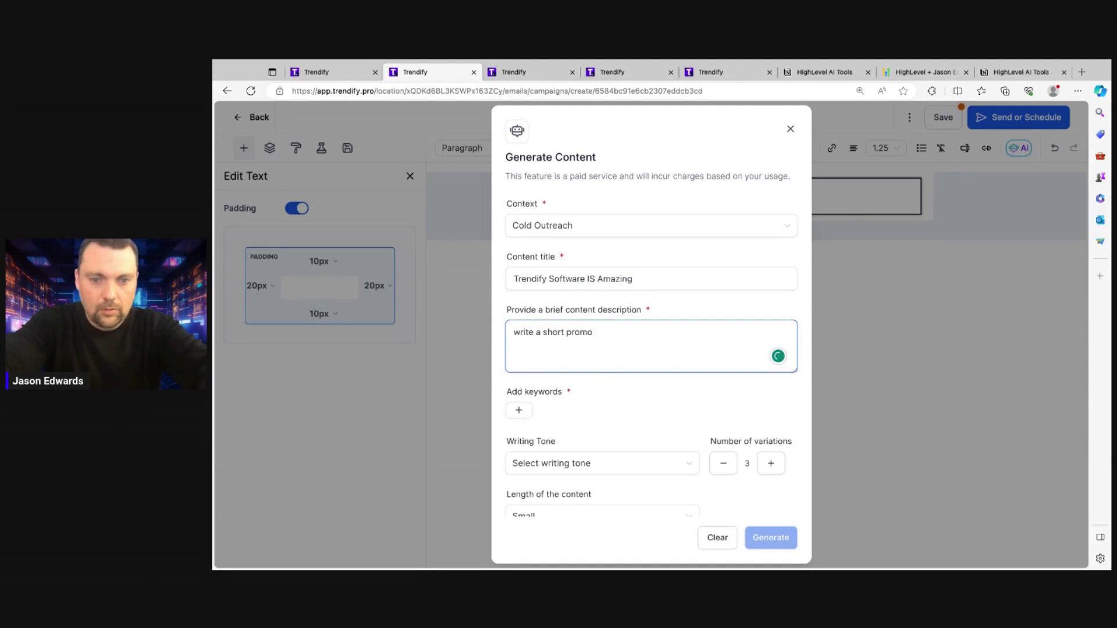
pyautogui.write(' for our all in one software')
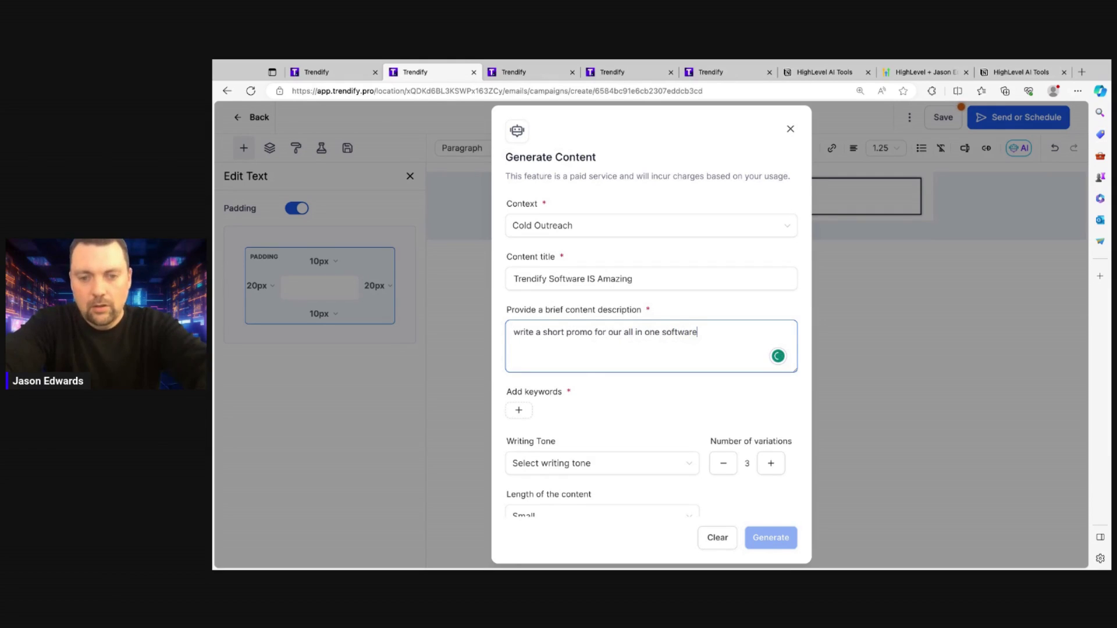
pyautogui.write(' solution')
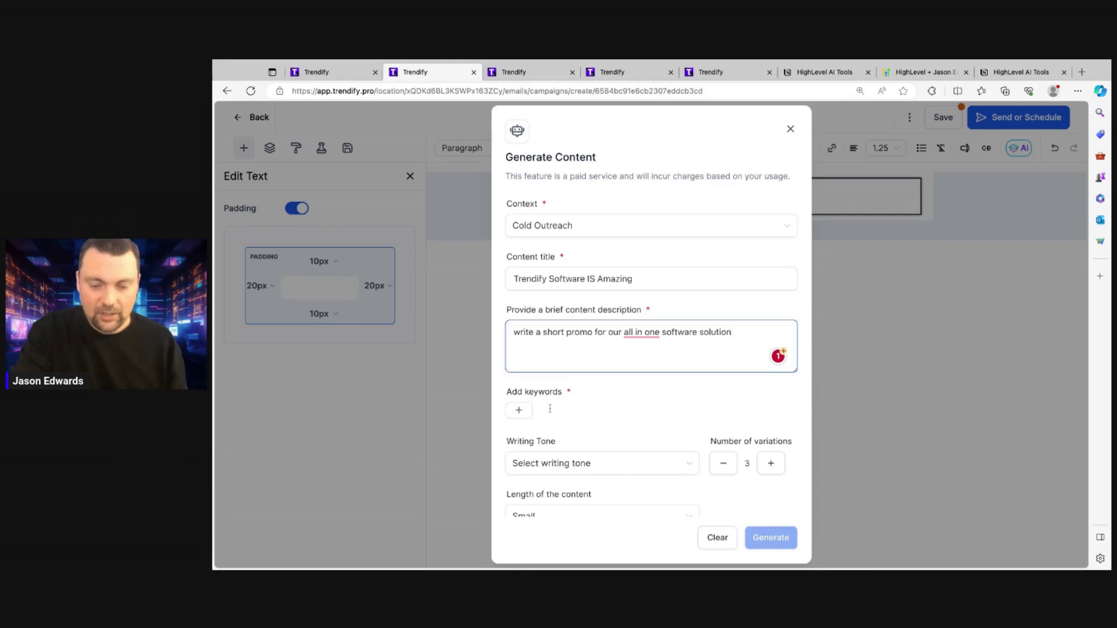
pyautogui.click(518, 409)
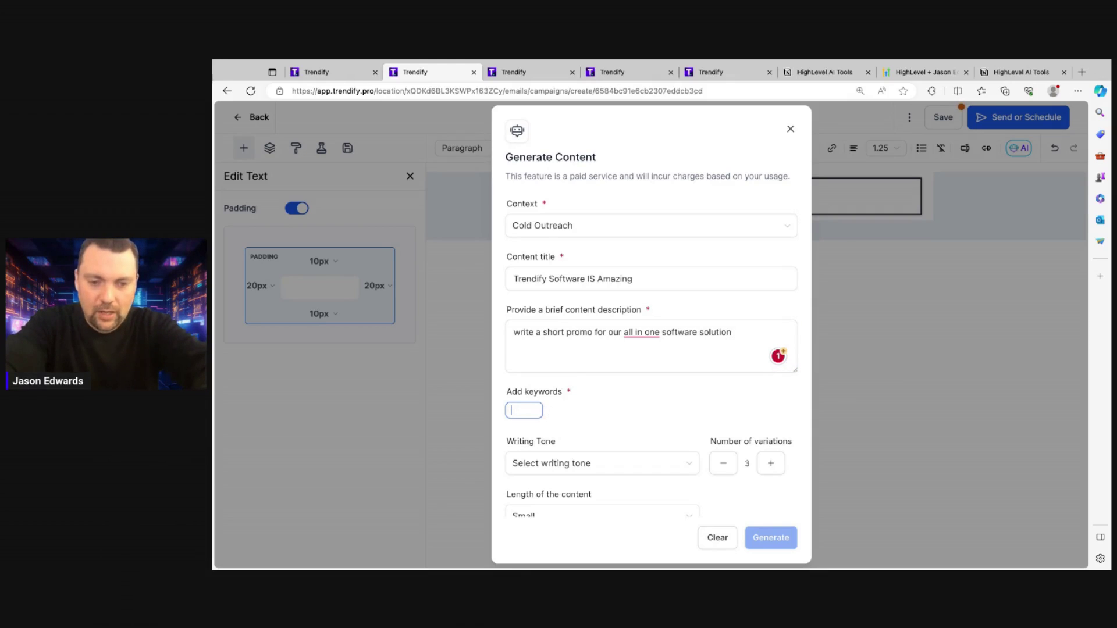
pyautogui.write('trendify')
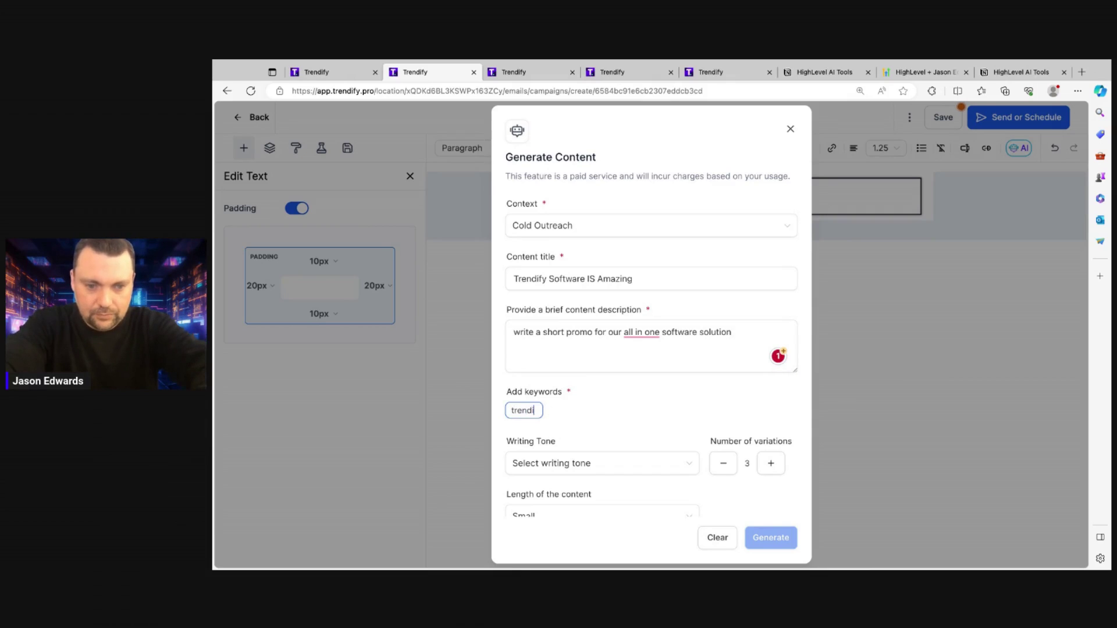
pyautogui.write(' software')
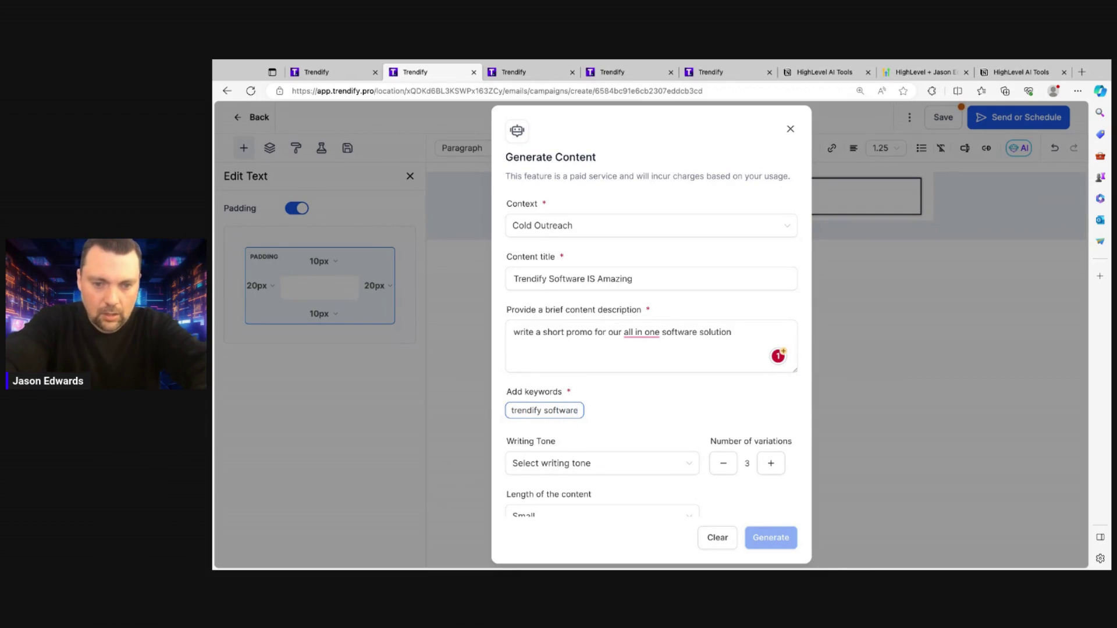
pyautogui.press('Return')
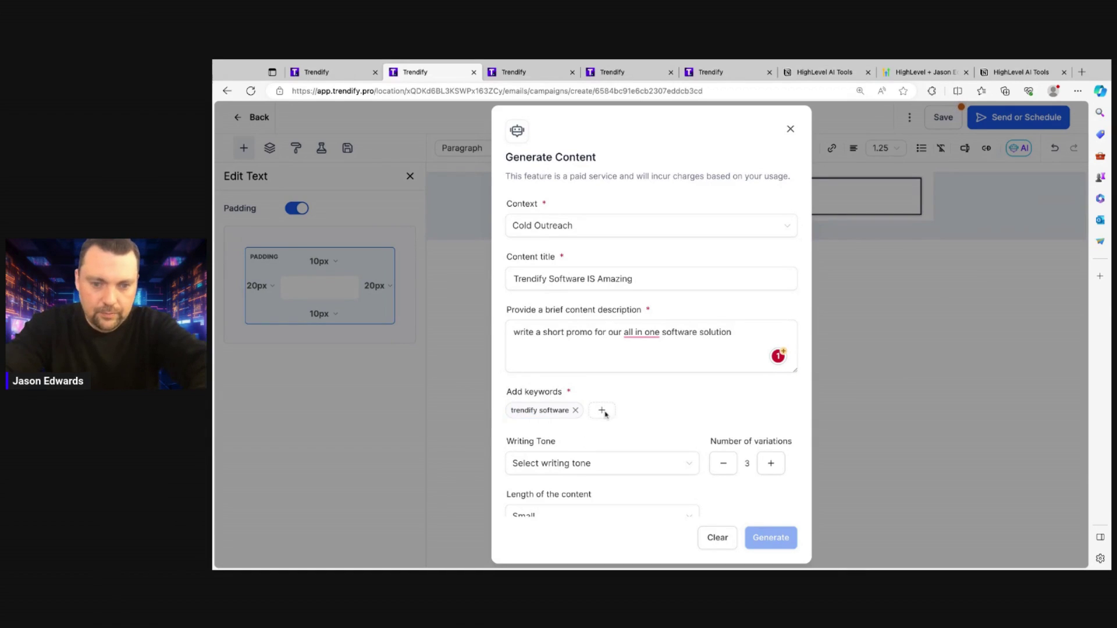
pyautogui.click(603, 412)
pyautogui.write('s')
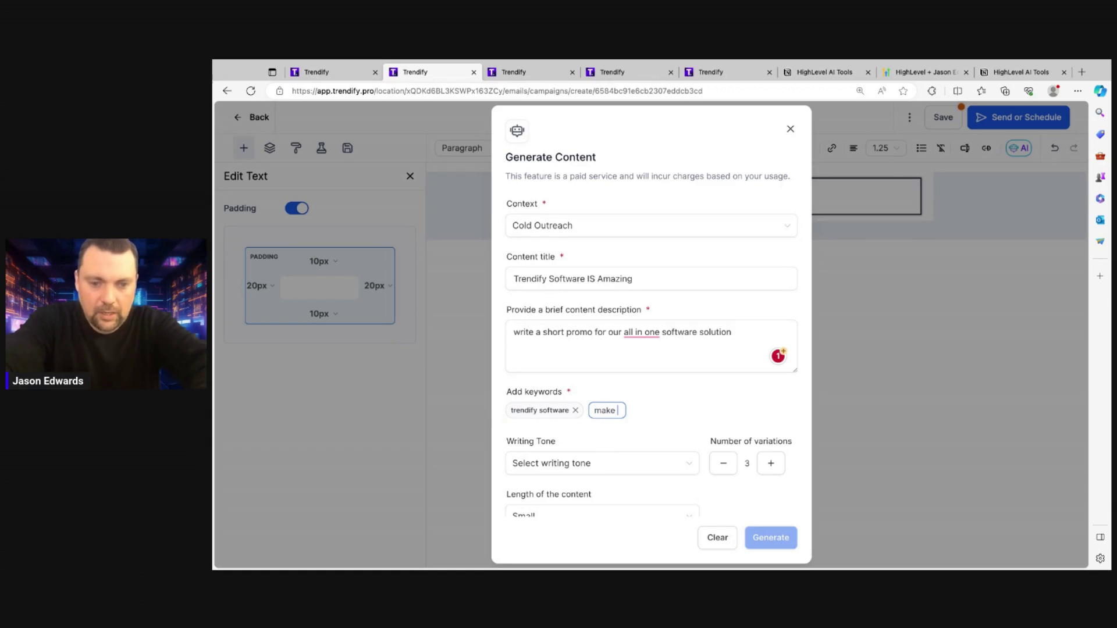
pyautogui.write('more slaes')
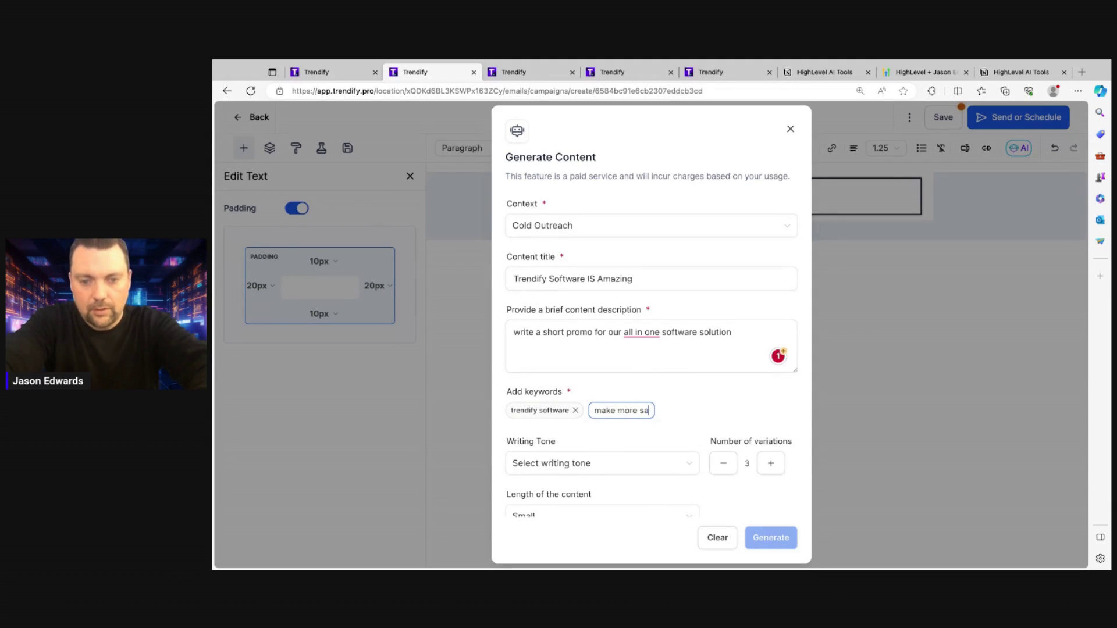
pyautogui.write('les')
pyautogui.press('Return')
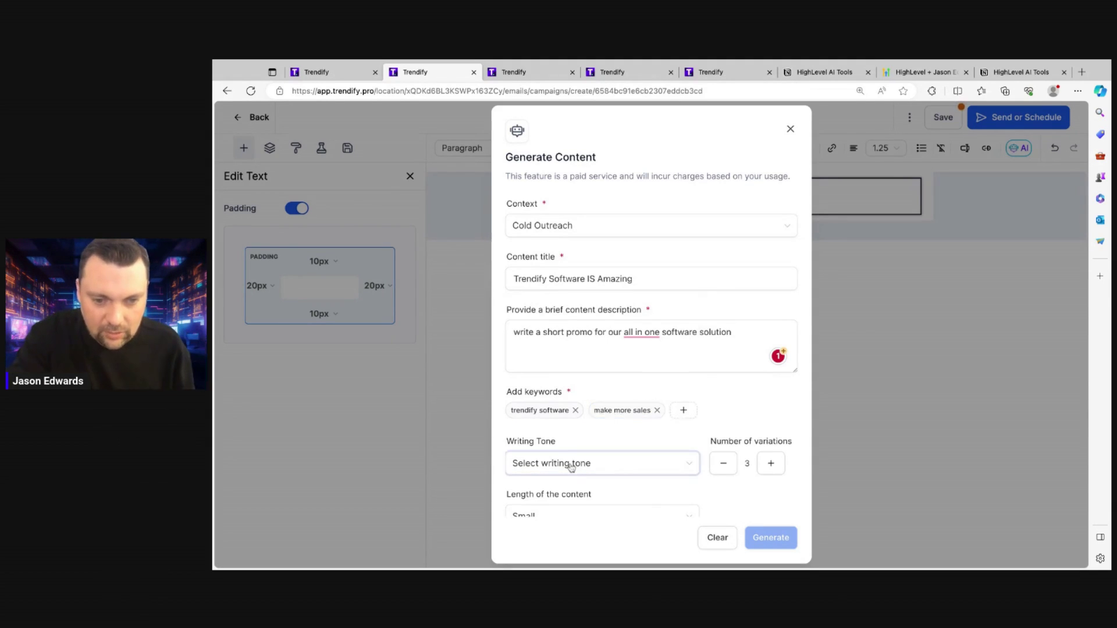
# Step: Choose the Witty tone, check Small length, and generate the email copy
pyautogui.click(571, 466)
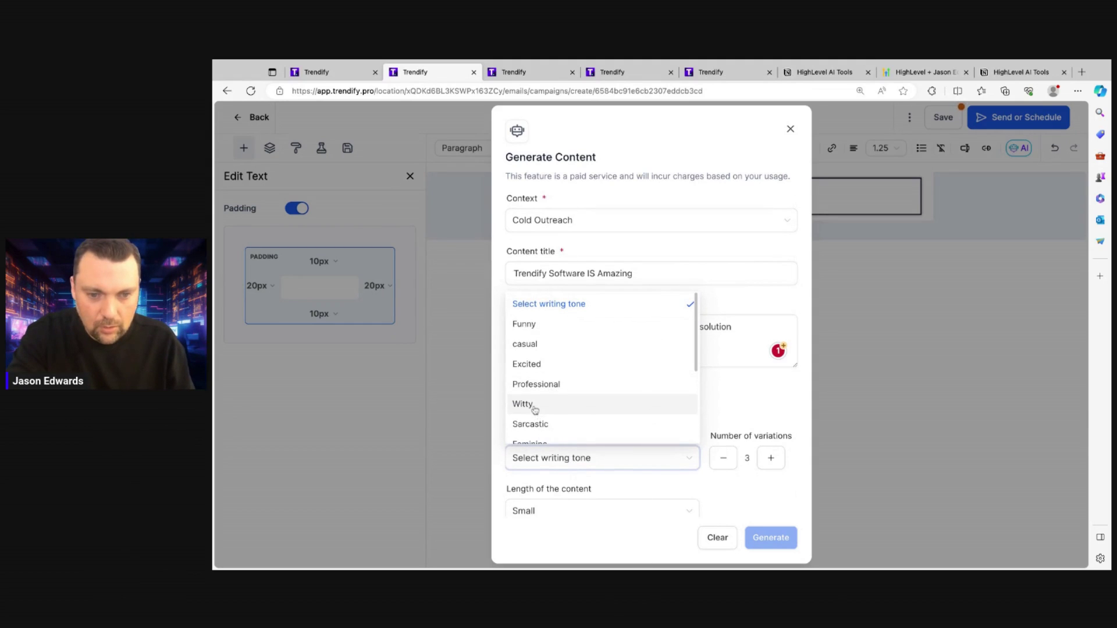
pyautogui.click(523, 404)
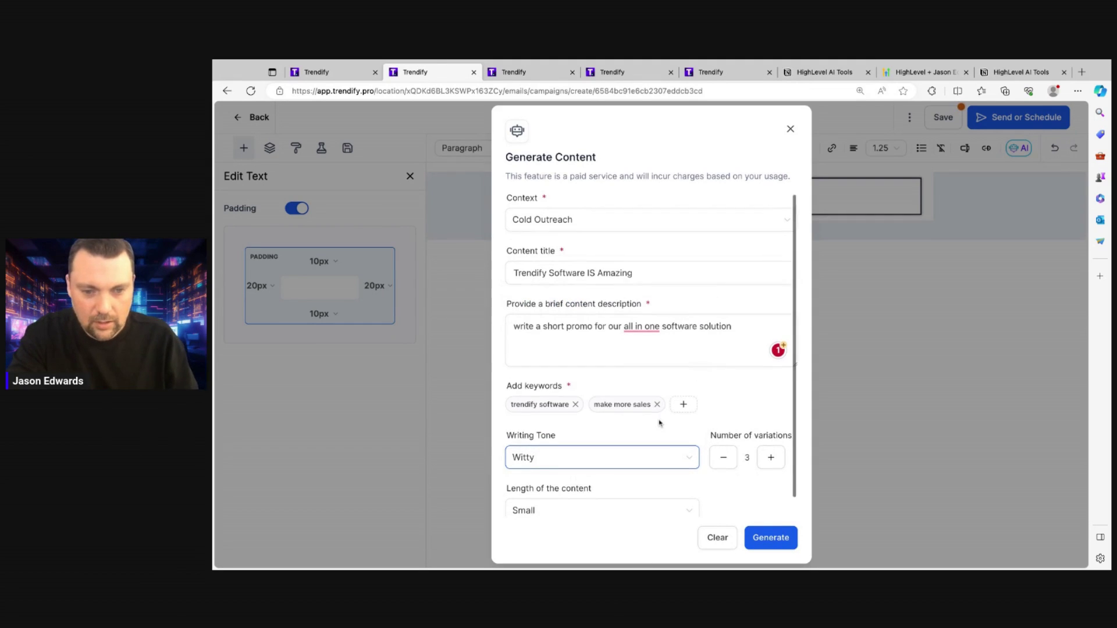
pyautogui.scroll(-1, 659, 424)
pyautogui.click(601, 492)
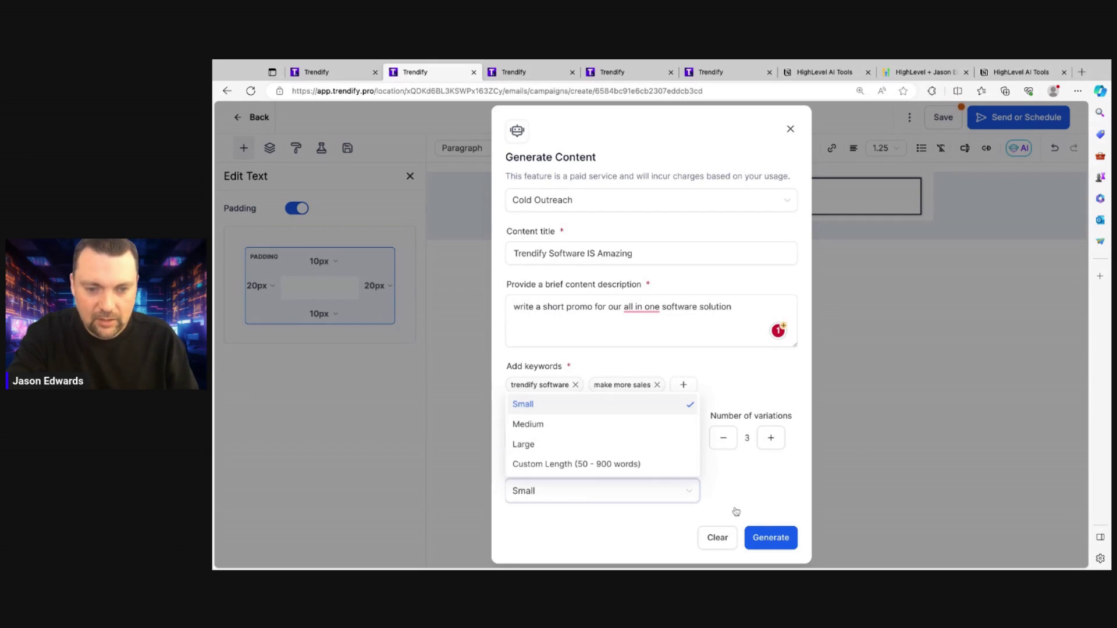
pyautogui.click(779, 542)
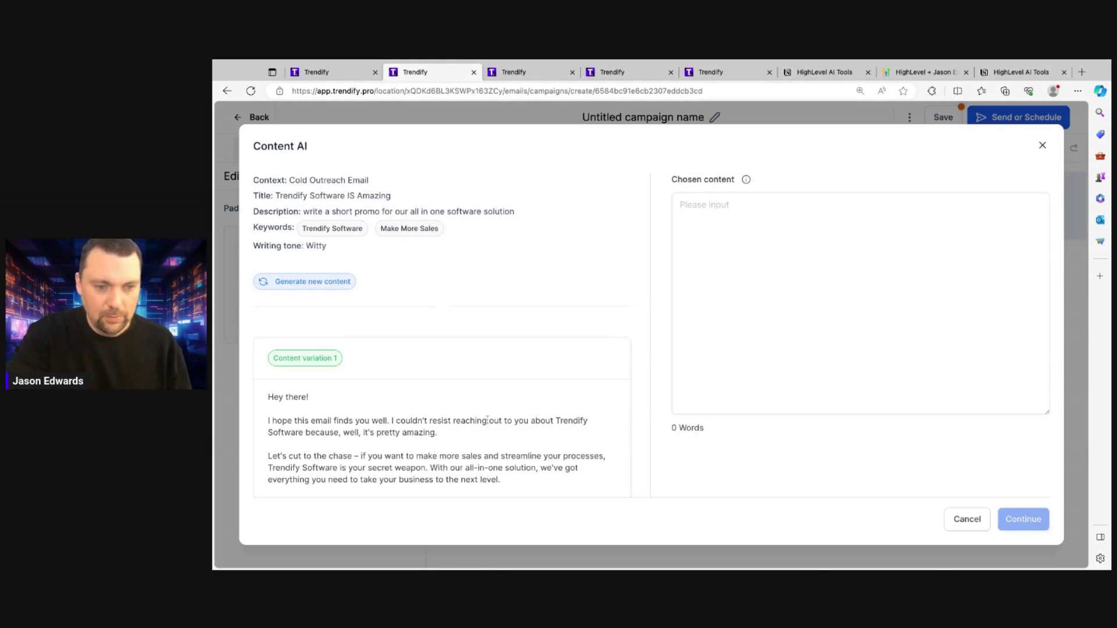
pyautogui.scroll(-1, 487, 419)
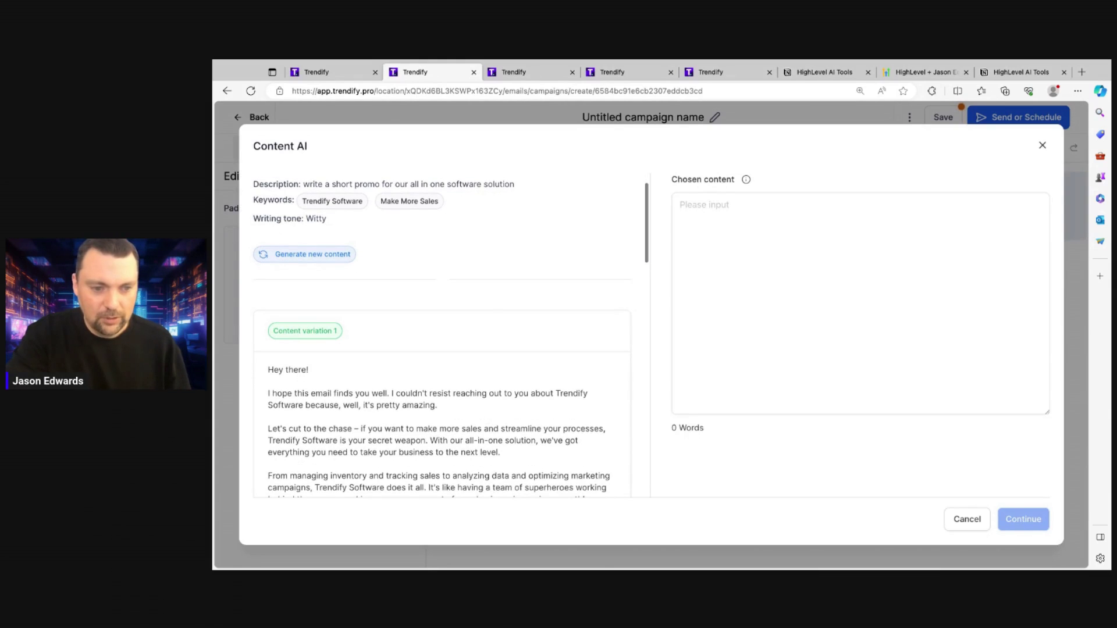
pyautogui.scroll(-1, 441, 337)
pyautogui.scroll(-1, 441, 337)
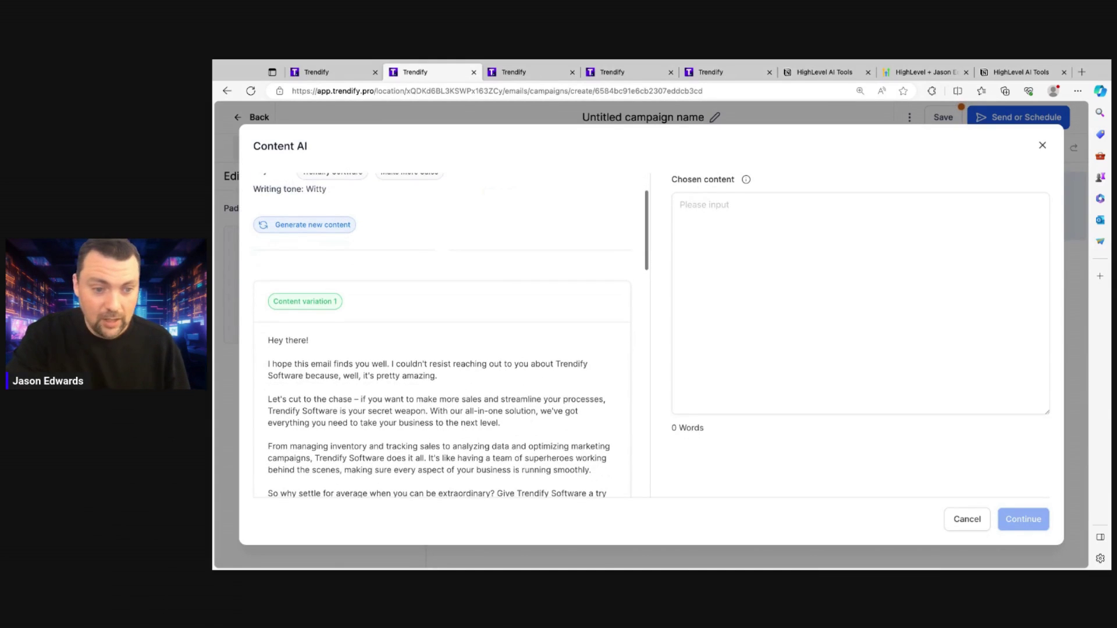
pyautogui.scroll(-1, 440, 337)
pyautogui.scroll(-1, 441, 337)
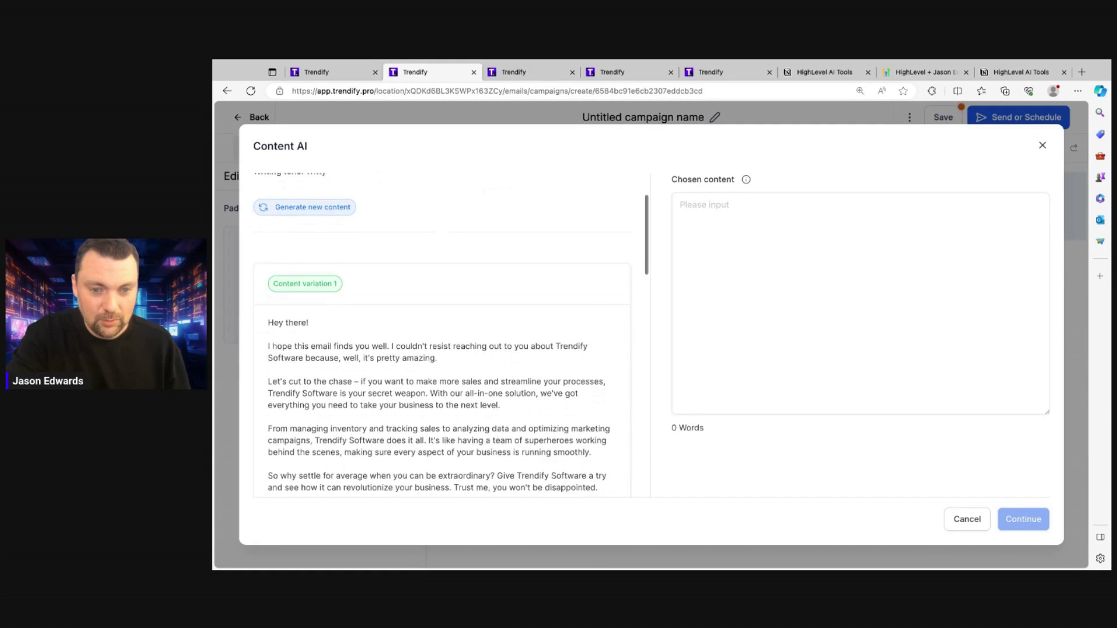
pyautogui.scroll(-1, 360, 391)
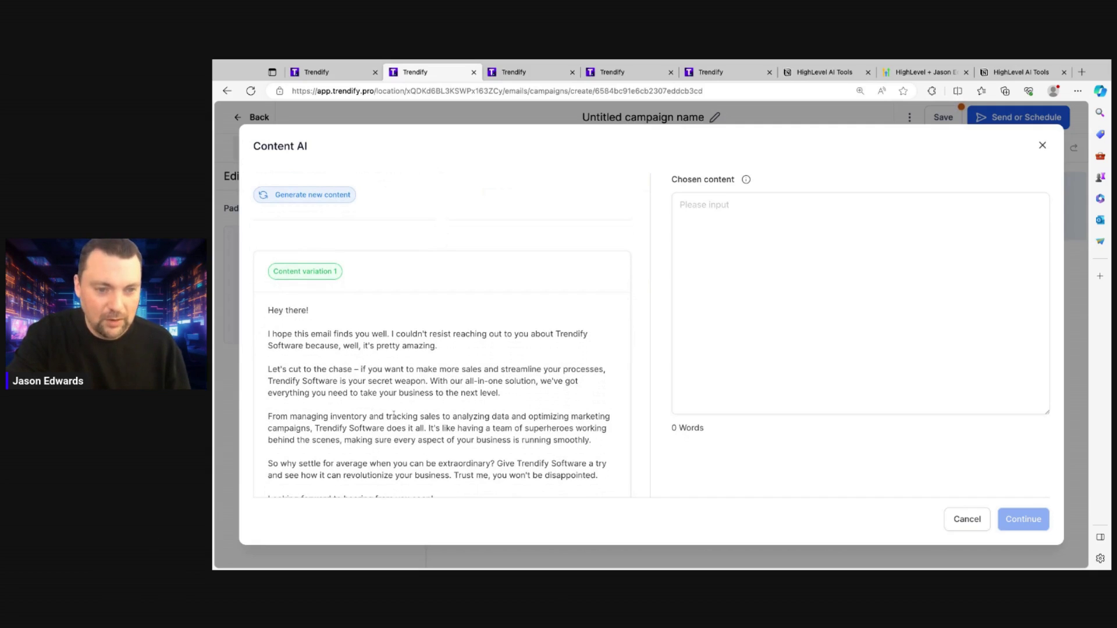
pyautogui.scroll(-3, 394, 412)
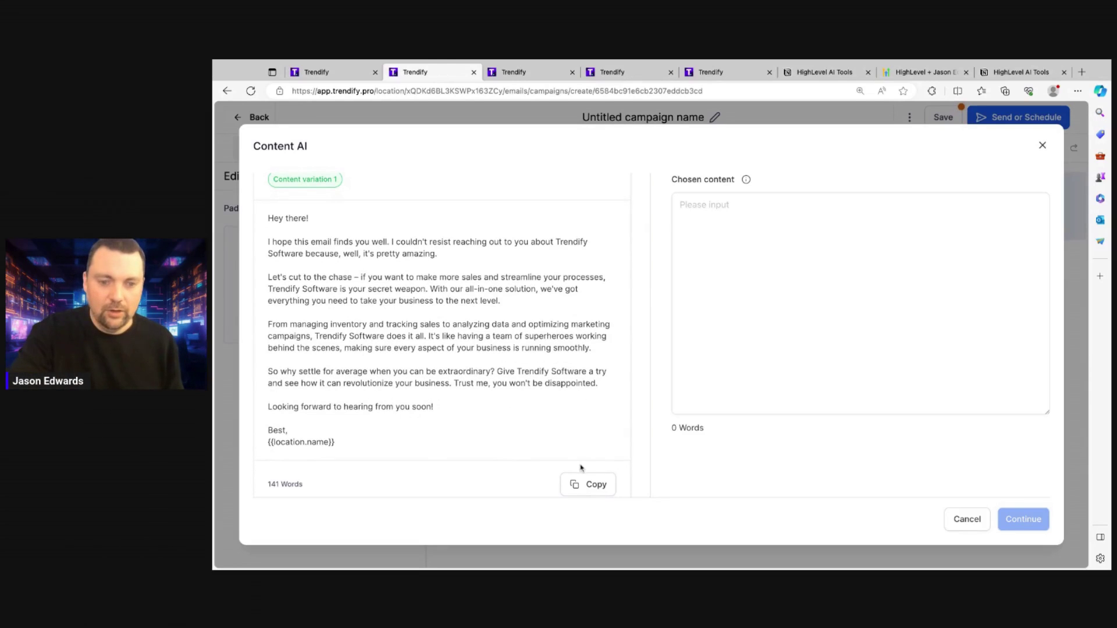
# Step: Copy the first witty email variation into the Chosen content box
pyautogui.click(585, 483)
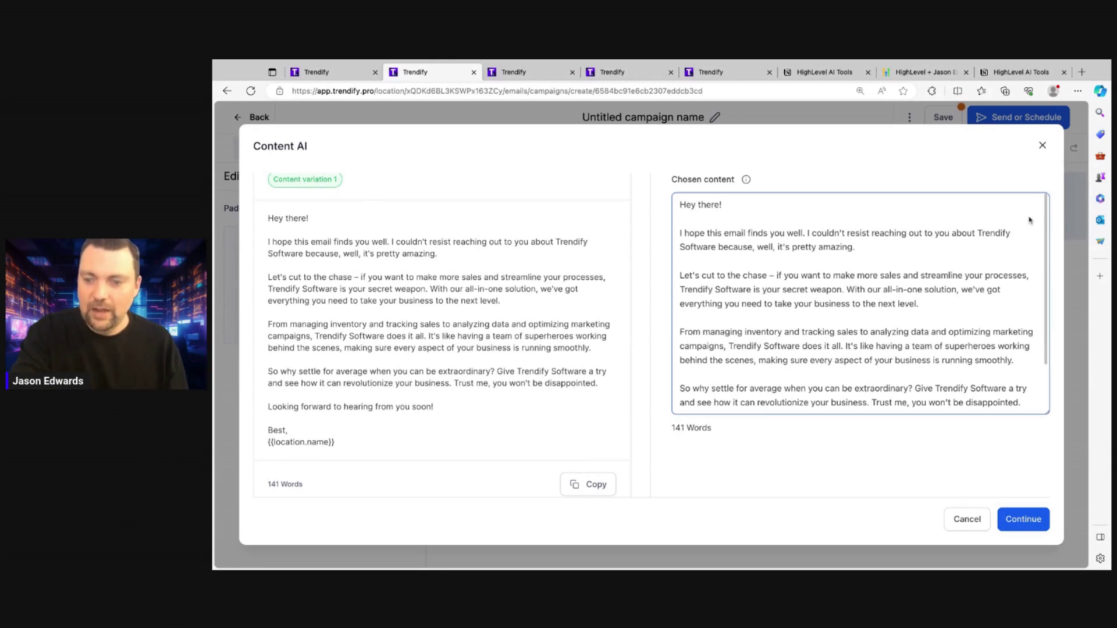
# Step: Continue to insert the witty cold-outreach email as the campaign's body text
pyautogui.click(1019, 522)
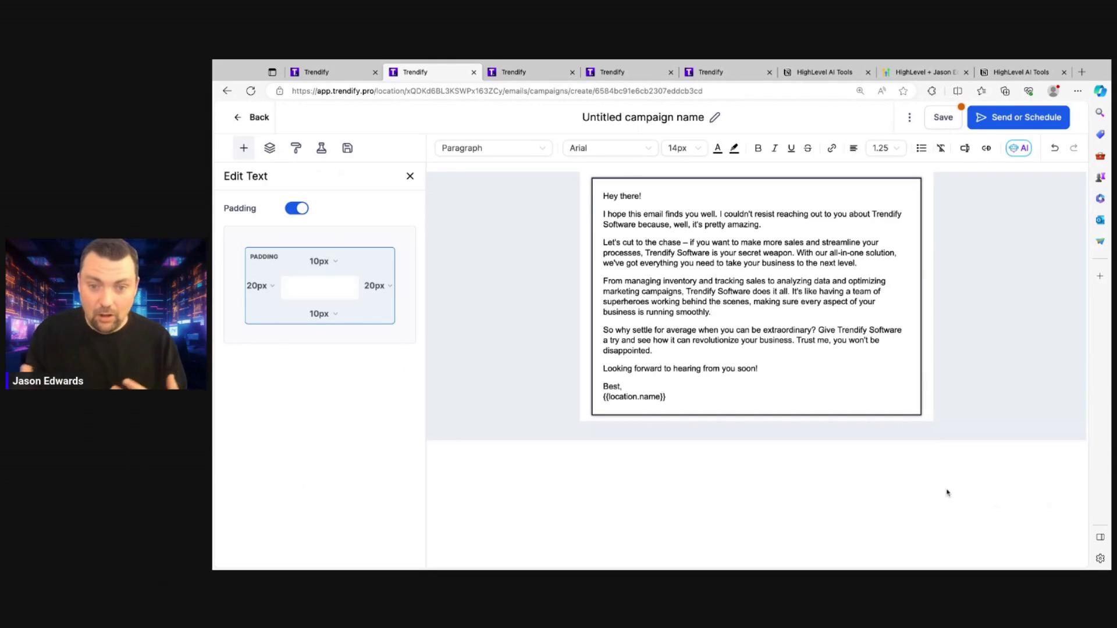
pyautogui.moveTo(755, 297)
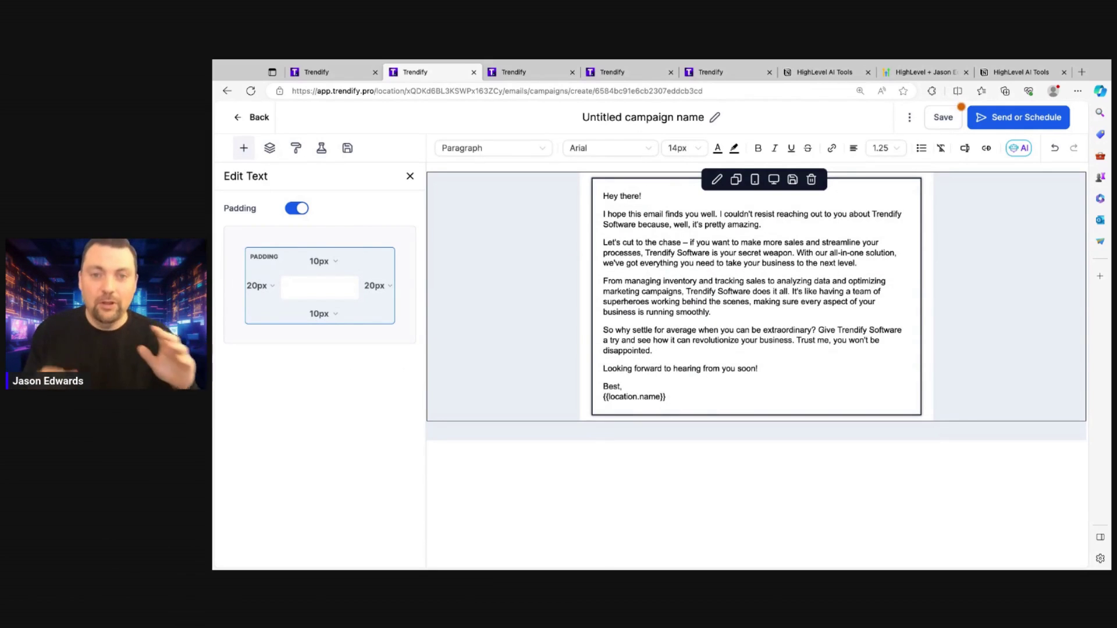
# Step: Reveal item 3, Social Media Content AI, in Notion, then return to Trendify's social planner
pyautogui.click(796, 71)
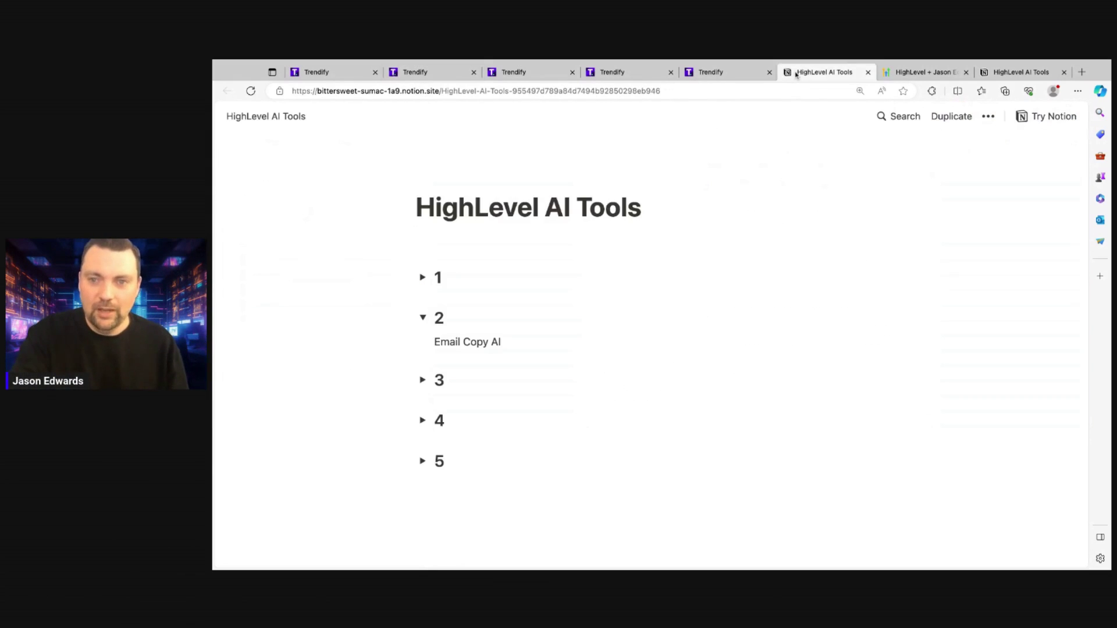
pyautogui.click(424, 322)
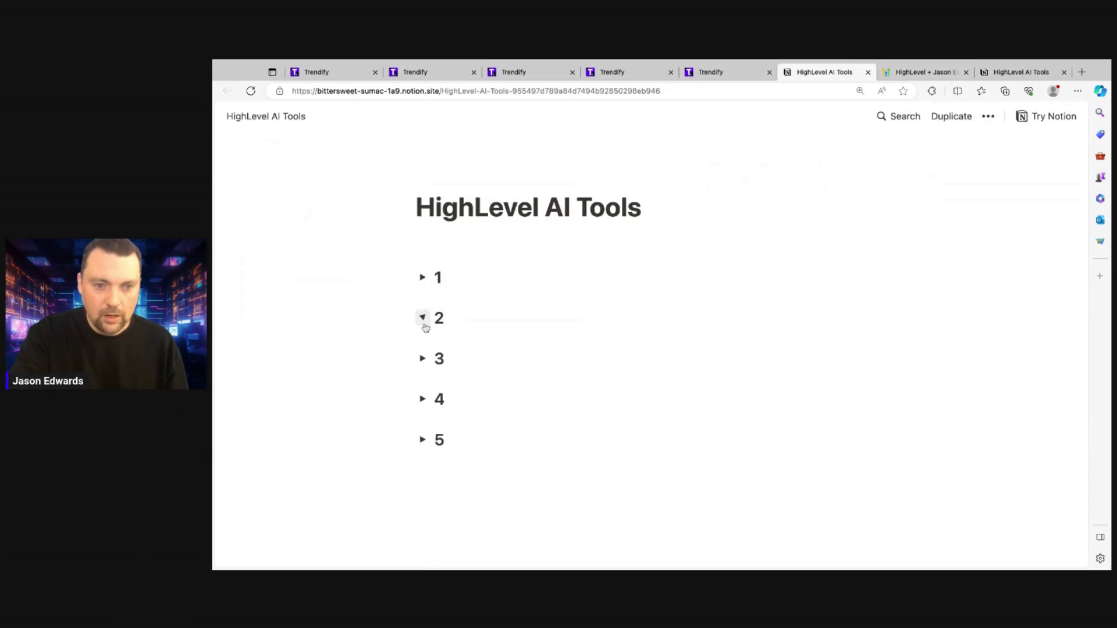
pyautogui.click(423, 359)
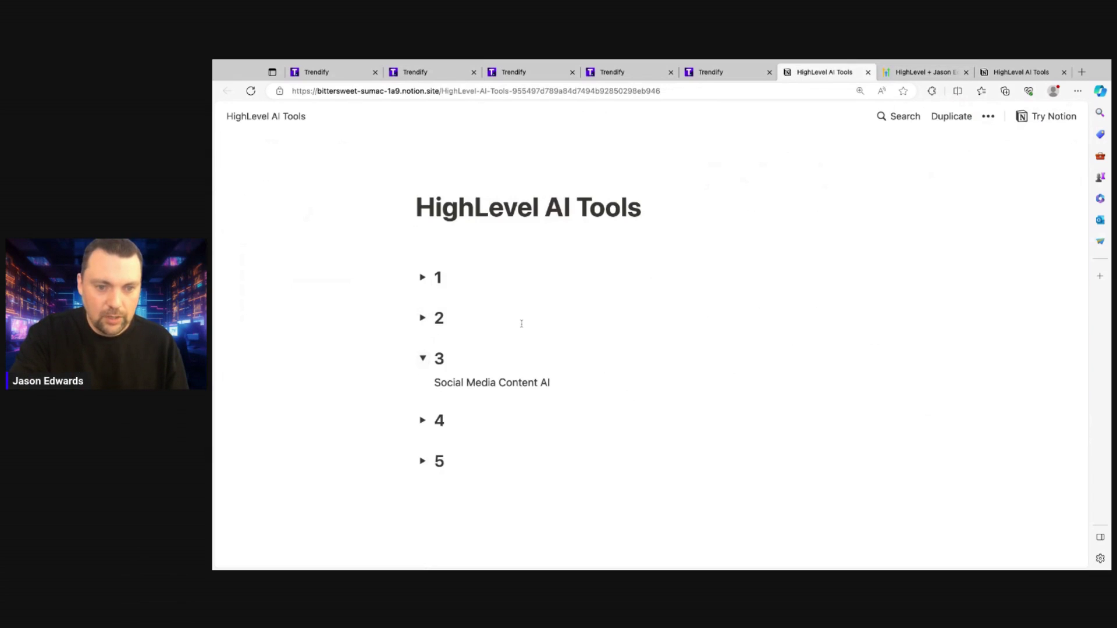
pyautogui.click(520, 74)
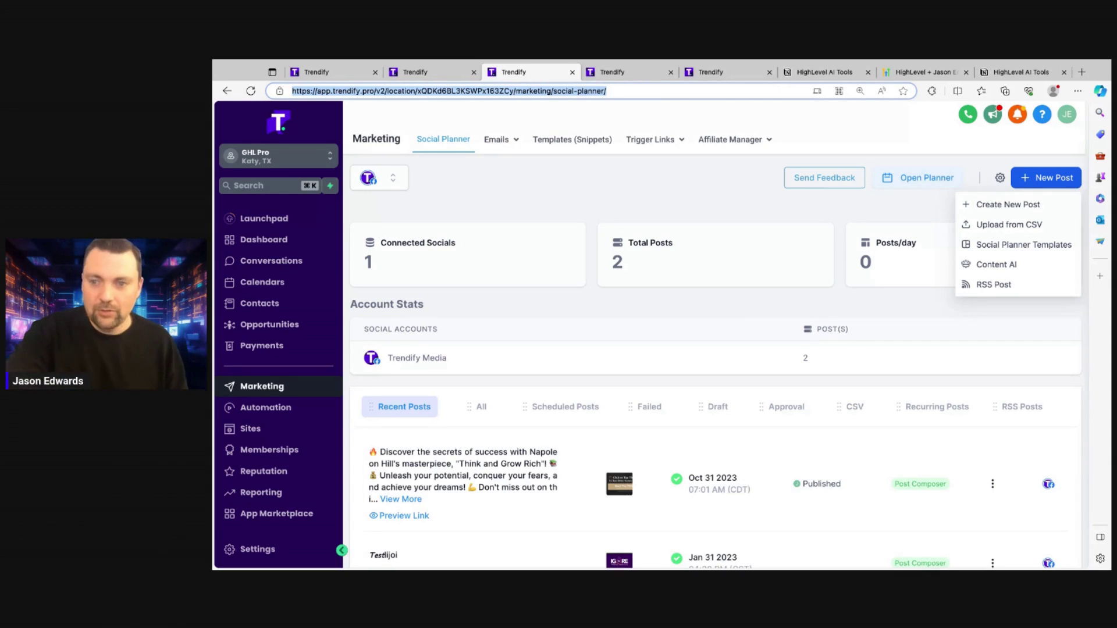
# Step: In Content AI, enter the Sunday open house at 123 Main St. as title and description
pyautogui.click(994, 264)
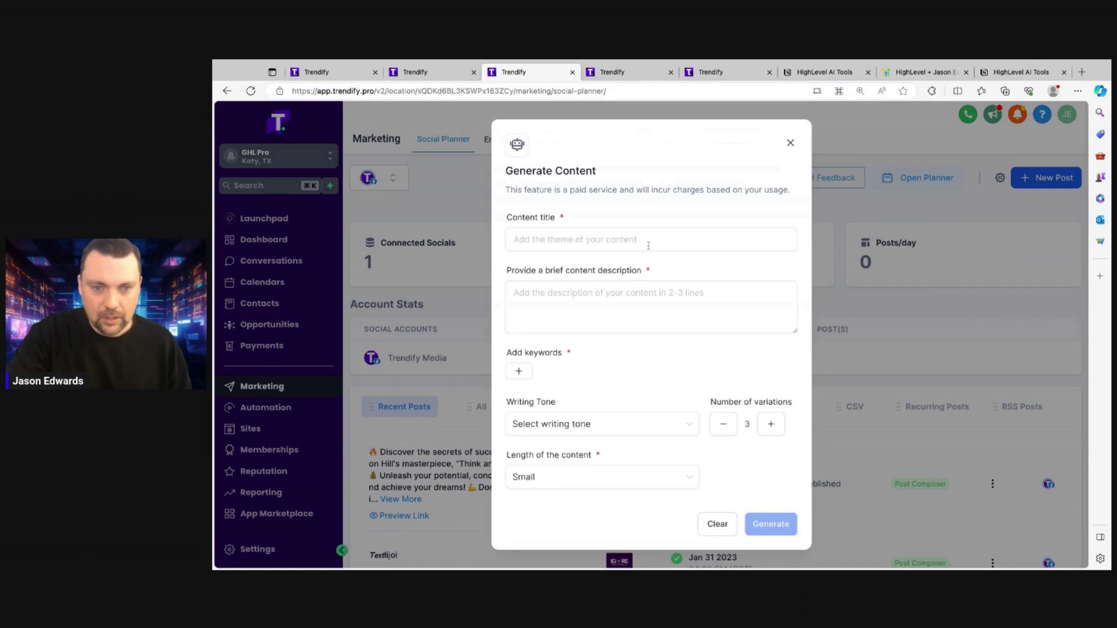
pyautogui.click(648, 245)
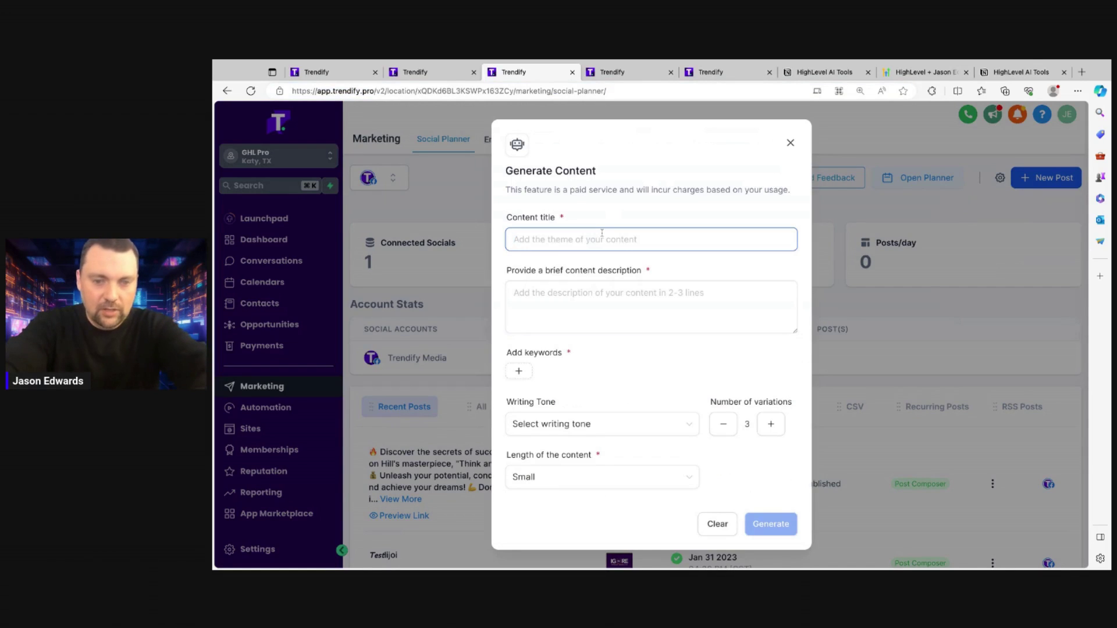
pyautogui.write('P')
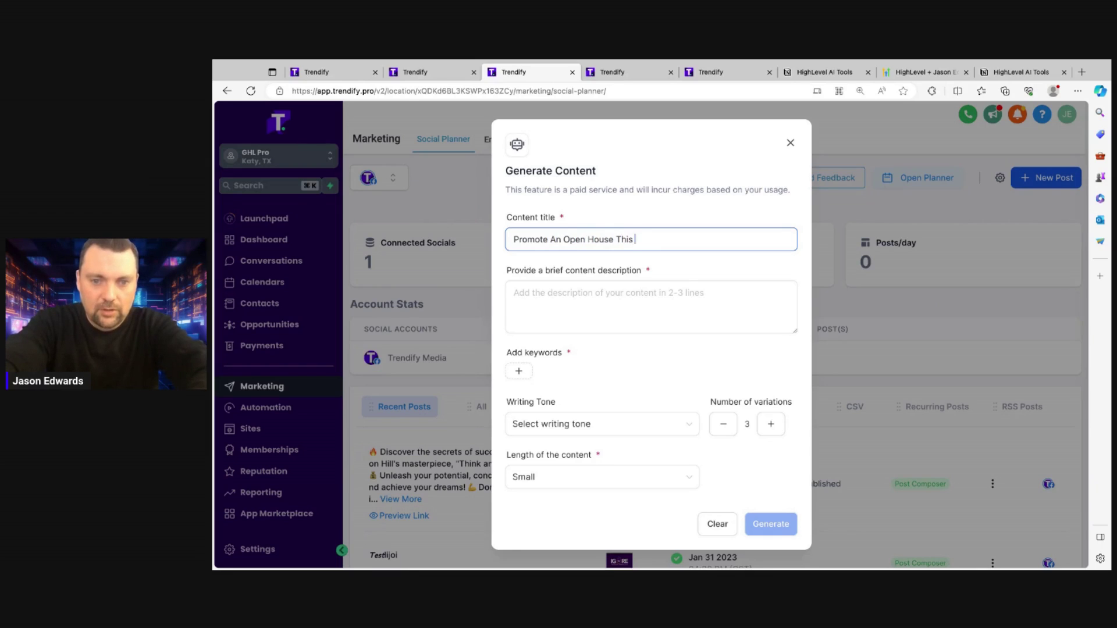
pyautogui.tripleClick(585, 240)
pyautogui.hotkey('ctrl', 'c')
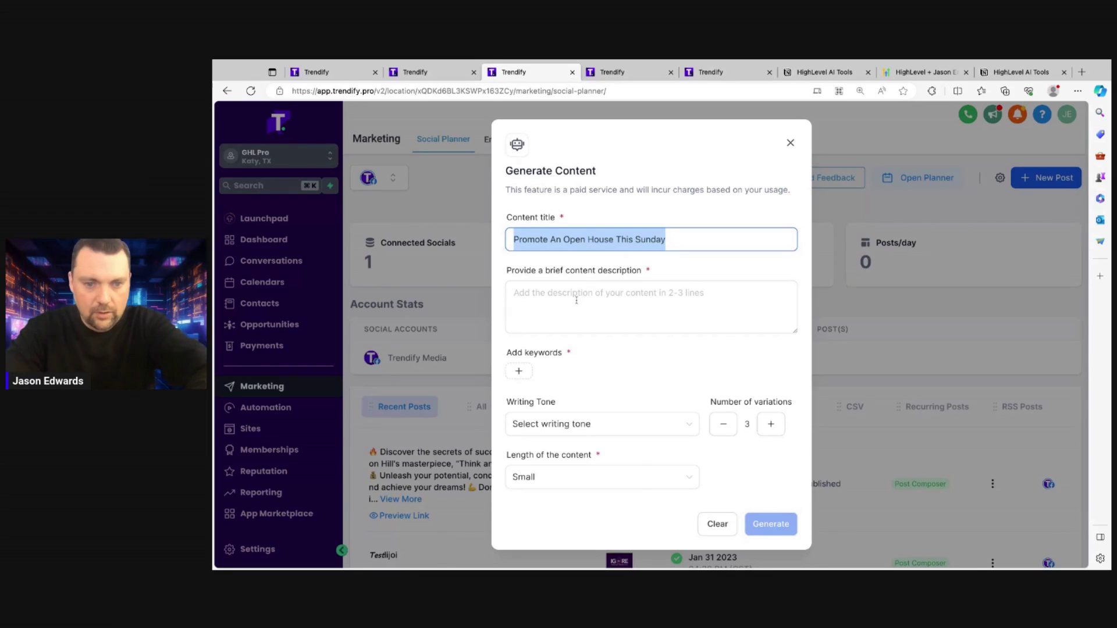
pyautogui.click(576, 300)
pyautogui.hotkey('ctrl', 'v')
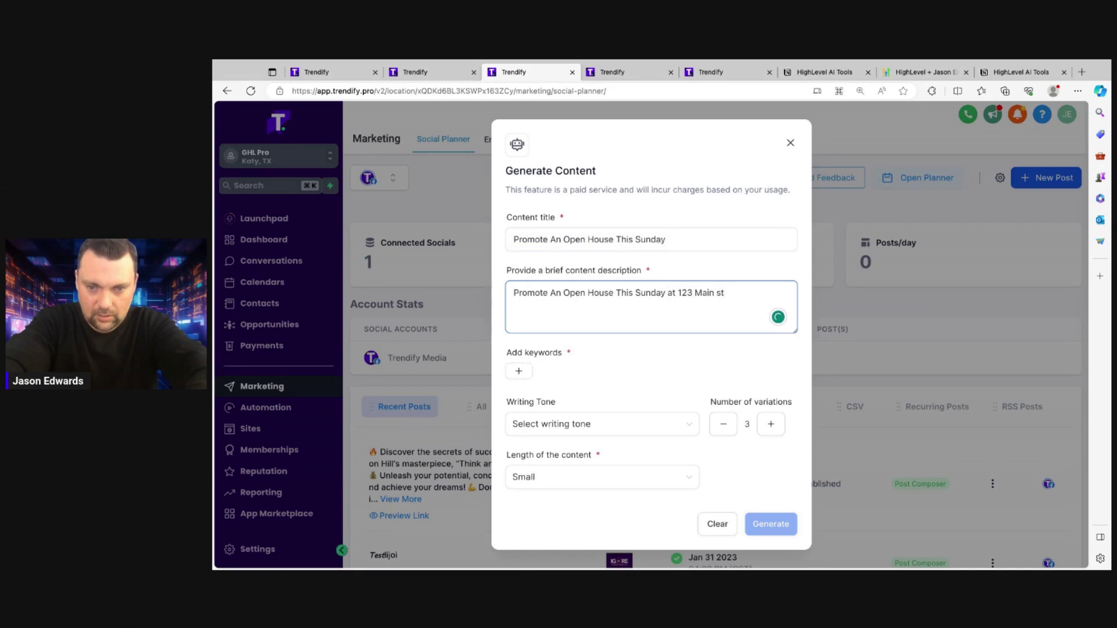
pyautogui.write('.')
# Step: Add the keyword 'open house' and set the writing tone to Bold
pyautogui.click(519, 373)
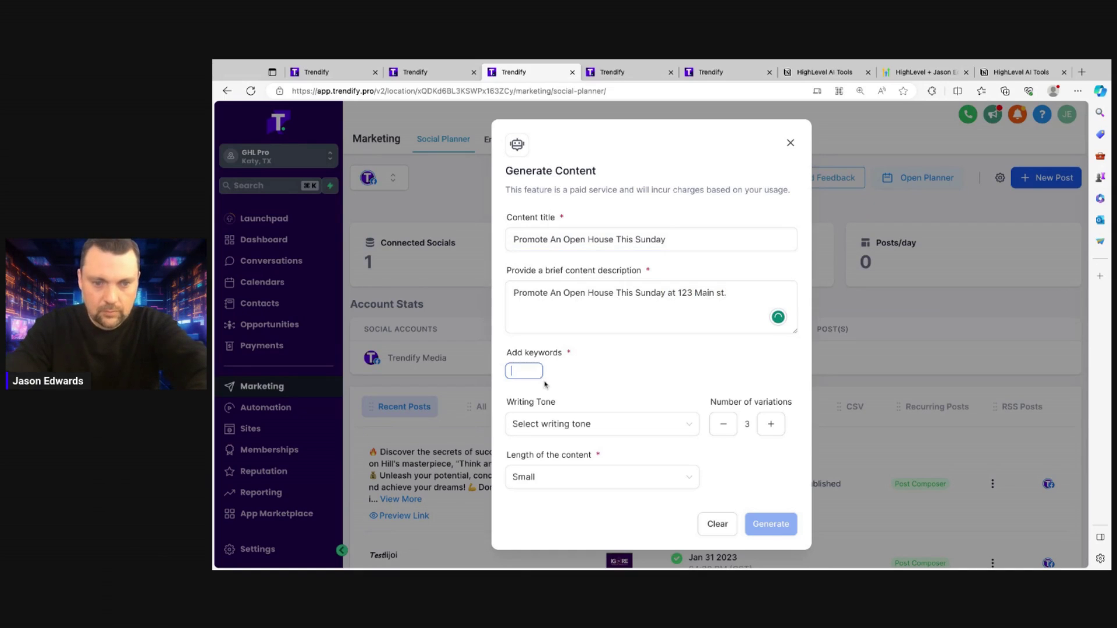
pyautogui.write('open h')
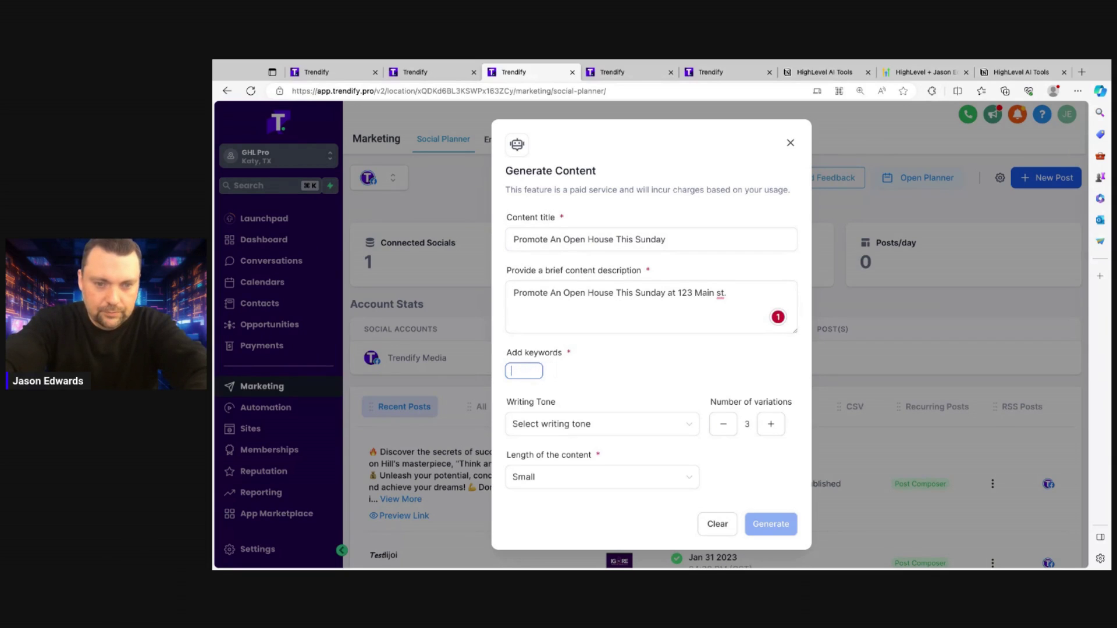
pyautogui.write('ouse')
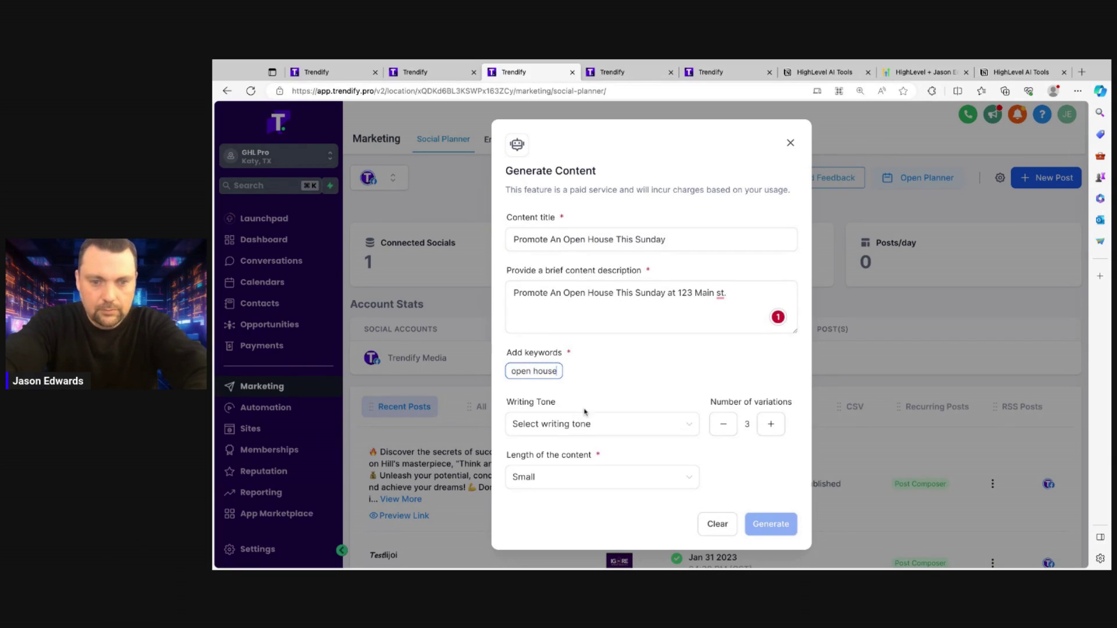
pyautogui.press('Return')
pyautogui.click(568, 424)
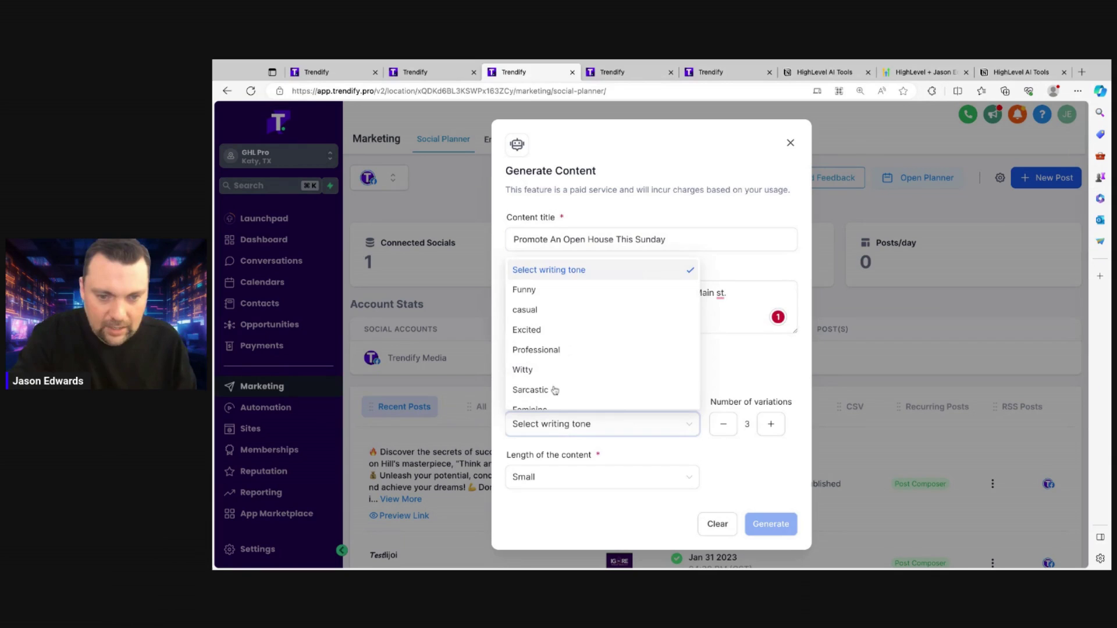
pyautogui.scroll(-1, 553, 391)
pyautogui.scroll(-1, 553, 391)
pyautogui.scroll(-1, 553, 390)
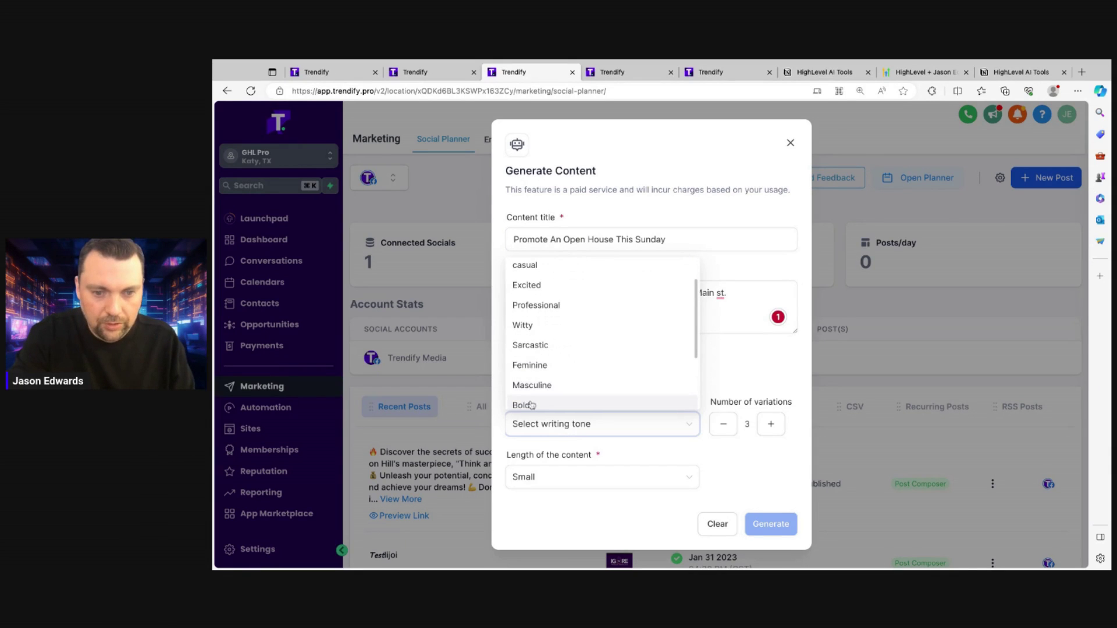
pyautogui.click(529, 406)
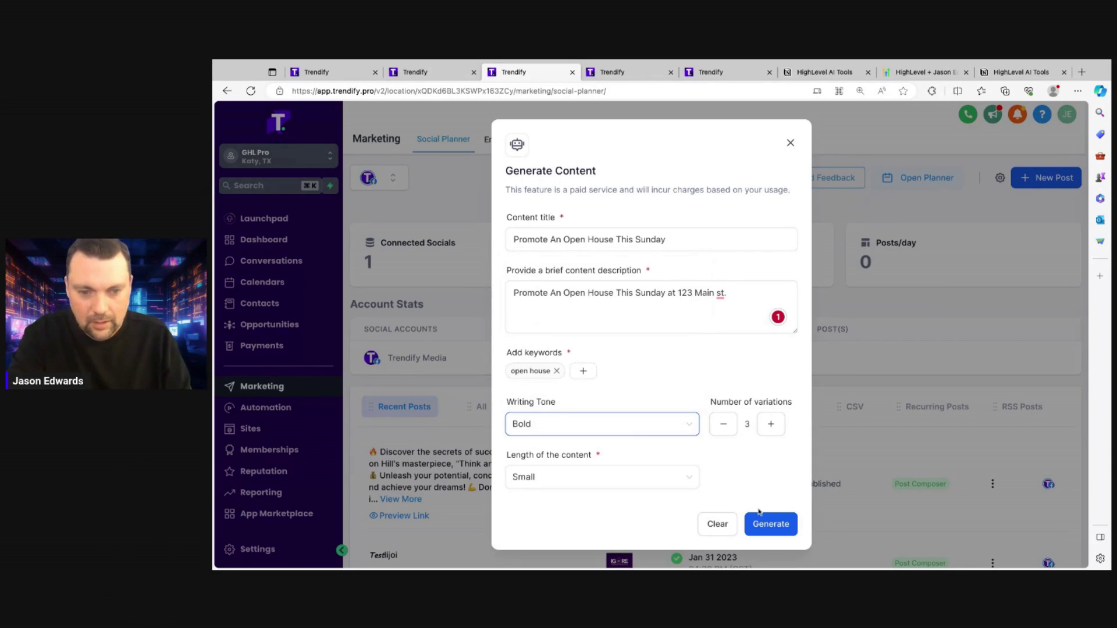
# Step: Generate the open house post variations and use variation 1 as the post text
pyautogui.click(783, 527)
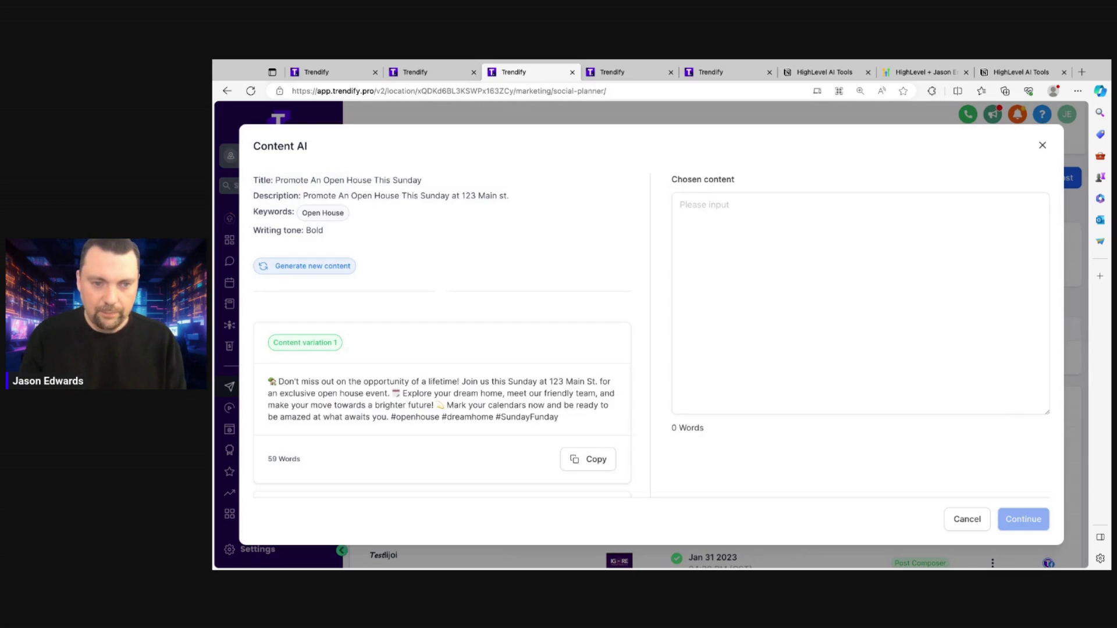
pyautogui.click(583, 456)
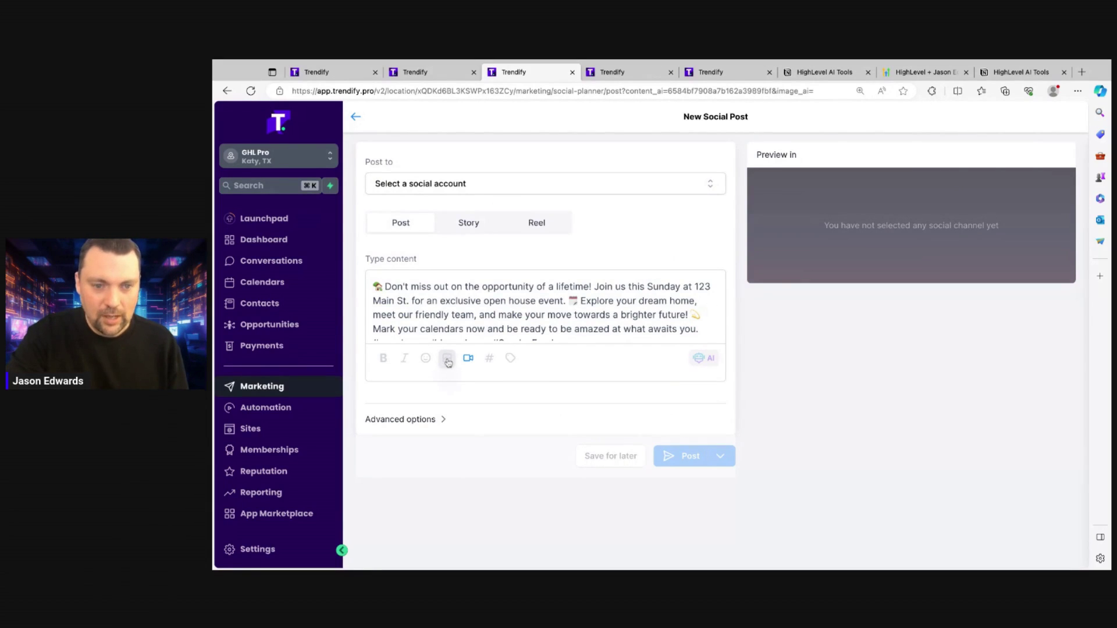
# Step: Choose Trendify Media as the account the open house post goes to
pyautogui.click(441, 192)
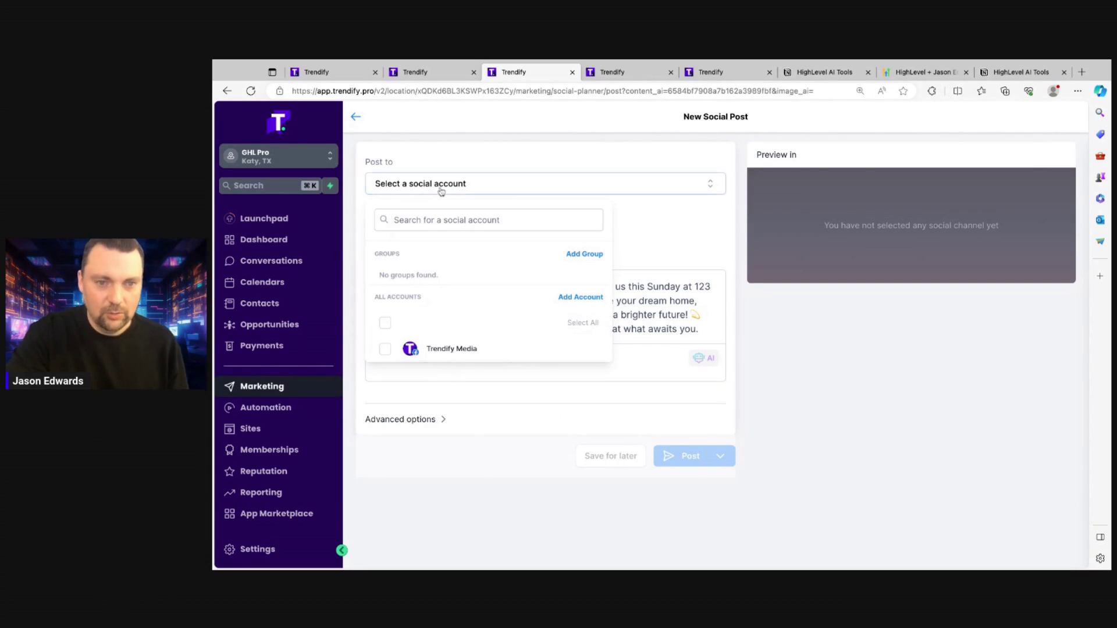
pyautogui.click(384, 350)
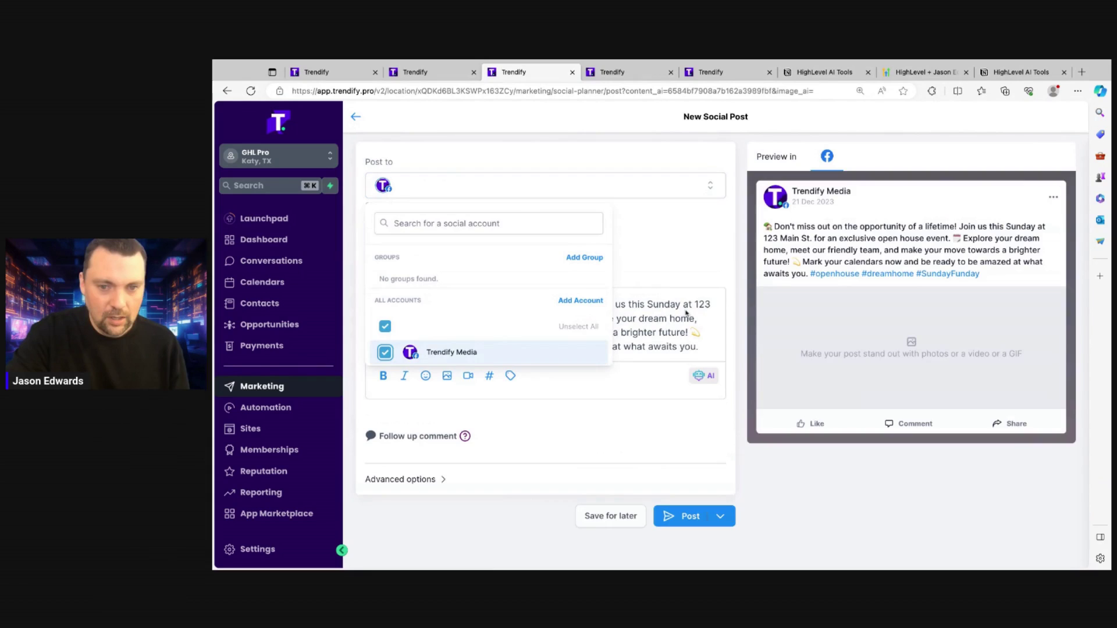
pyautogui.click(672, 316)
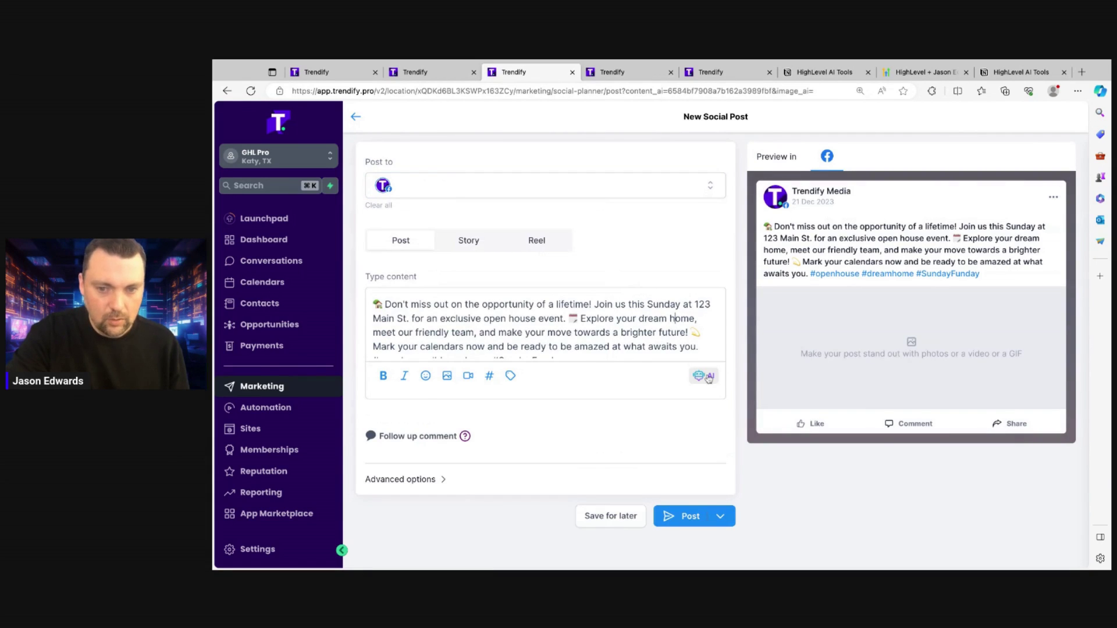
pyautogui.click(447, 378)
# Step: Generate three Photo-style AI images described as 'A modern home'
pyautogui.click(432, 403)
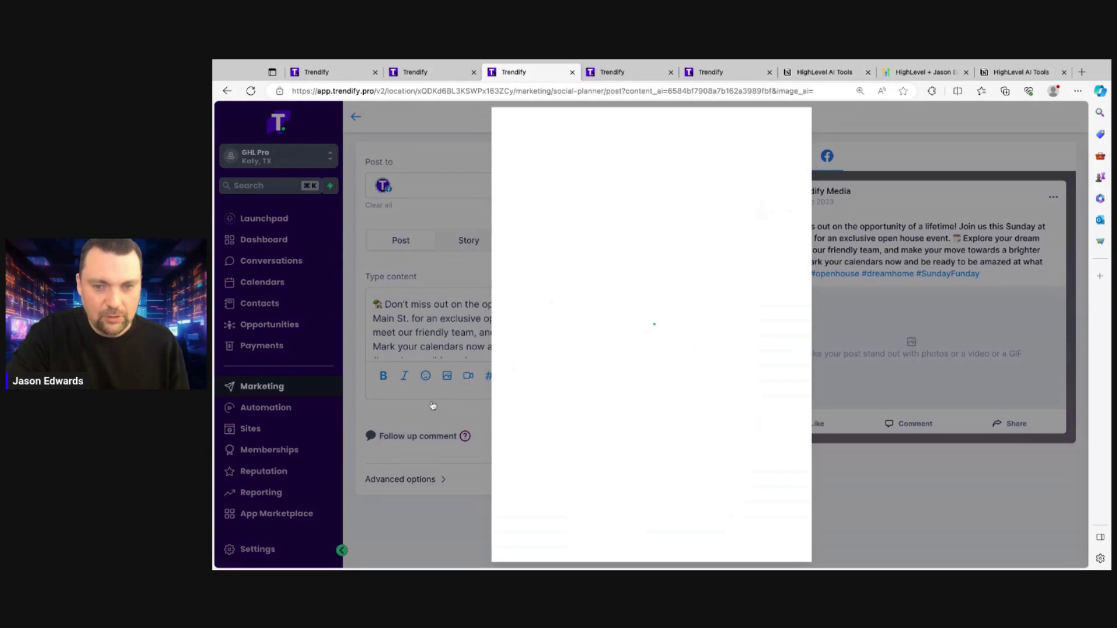
pyautogui.click(576, 242)
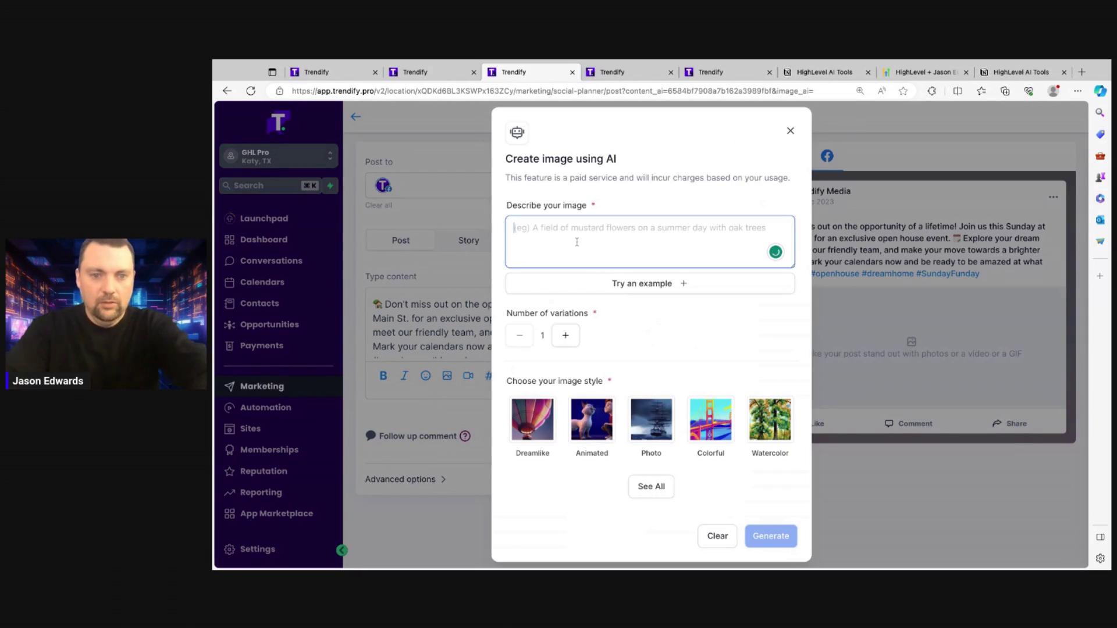
pyautogui.write('A mode')
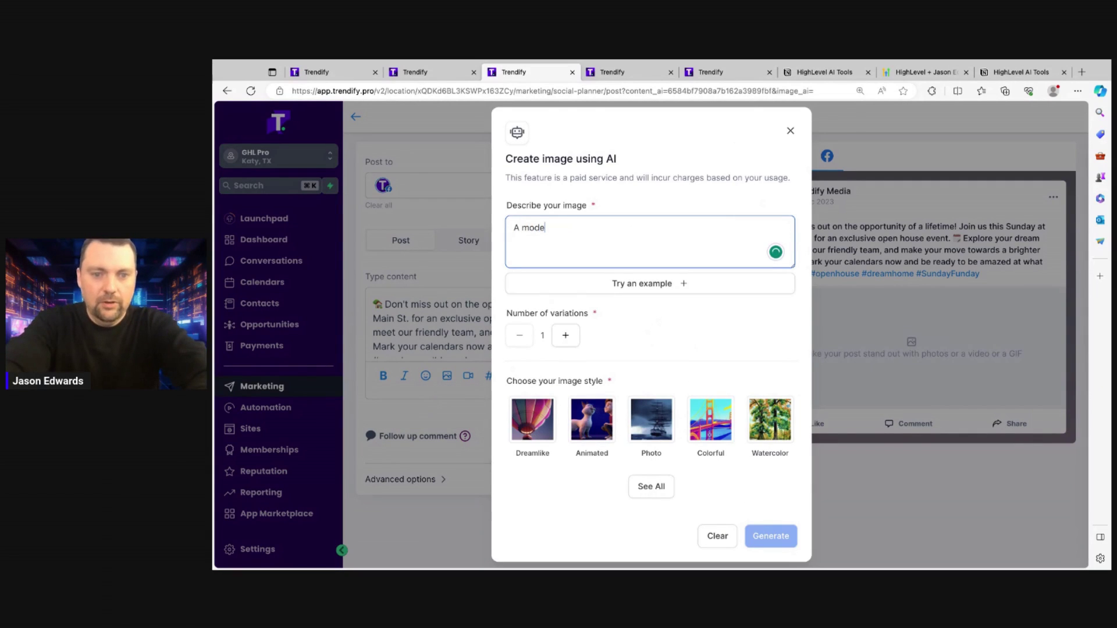
pyautogui.write('rn home')
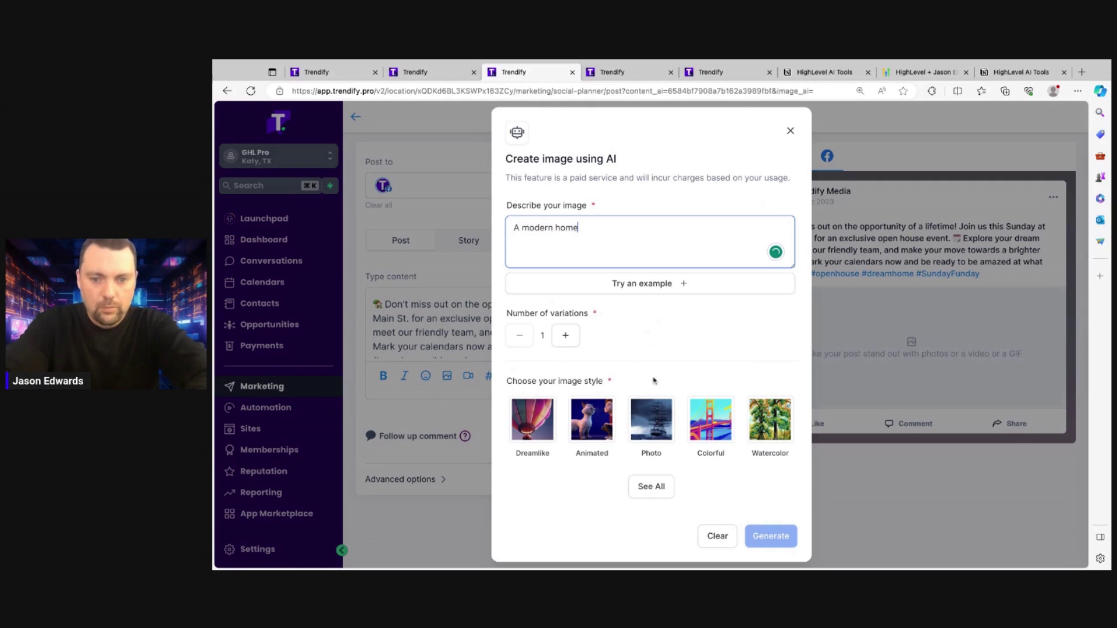
pyautogui.click(649, 420)
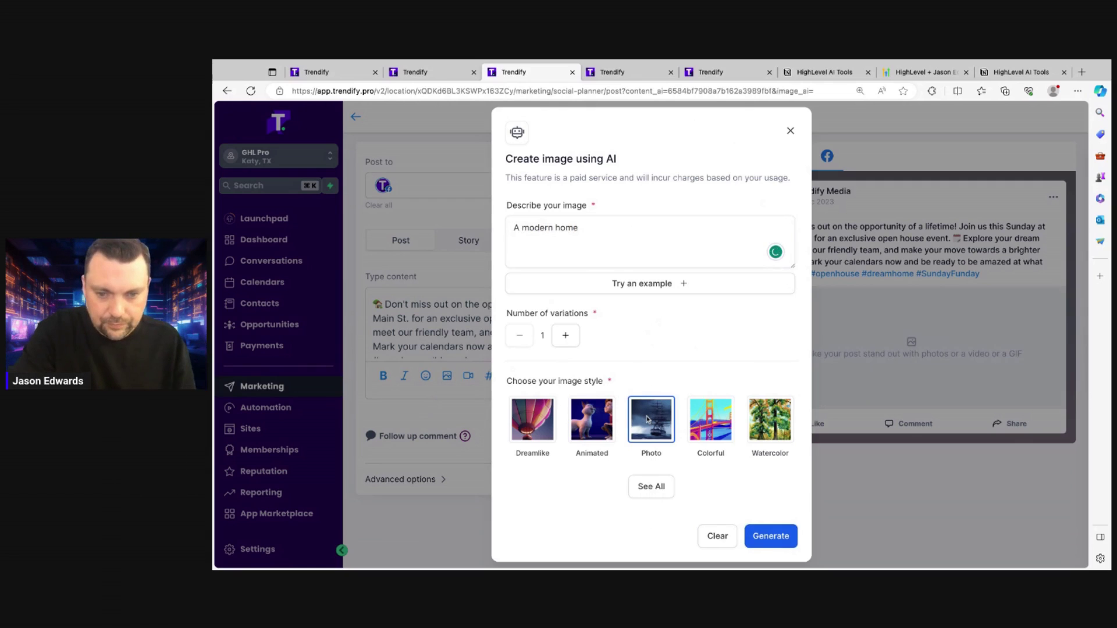
pyautogui.click(564, 336)
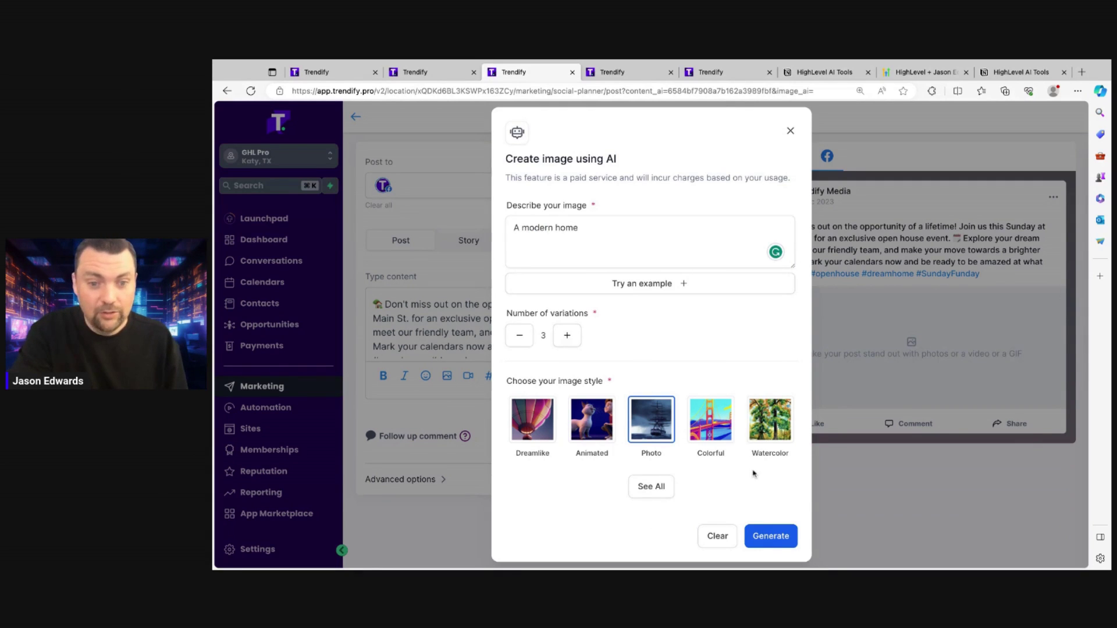
pyautogui.click(780, 537)
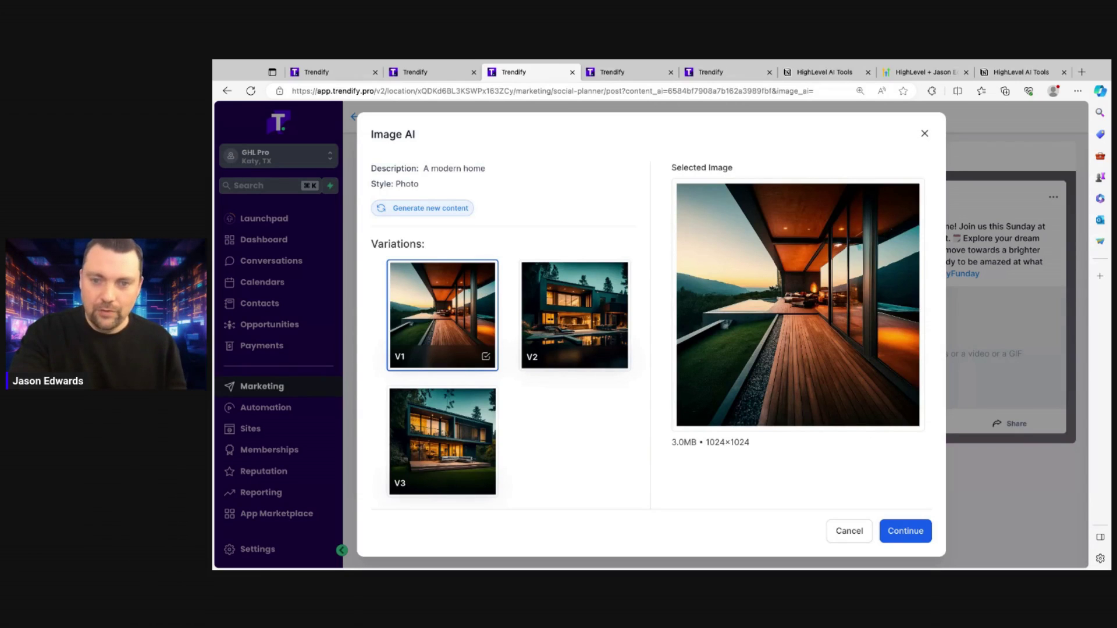
# Step: Compare the V2 and V3 house images, then reopen the image request to edit its description
pyautogui.click(585, 320)
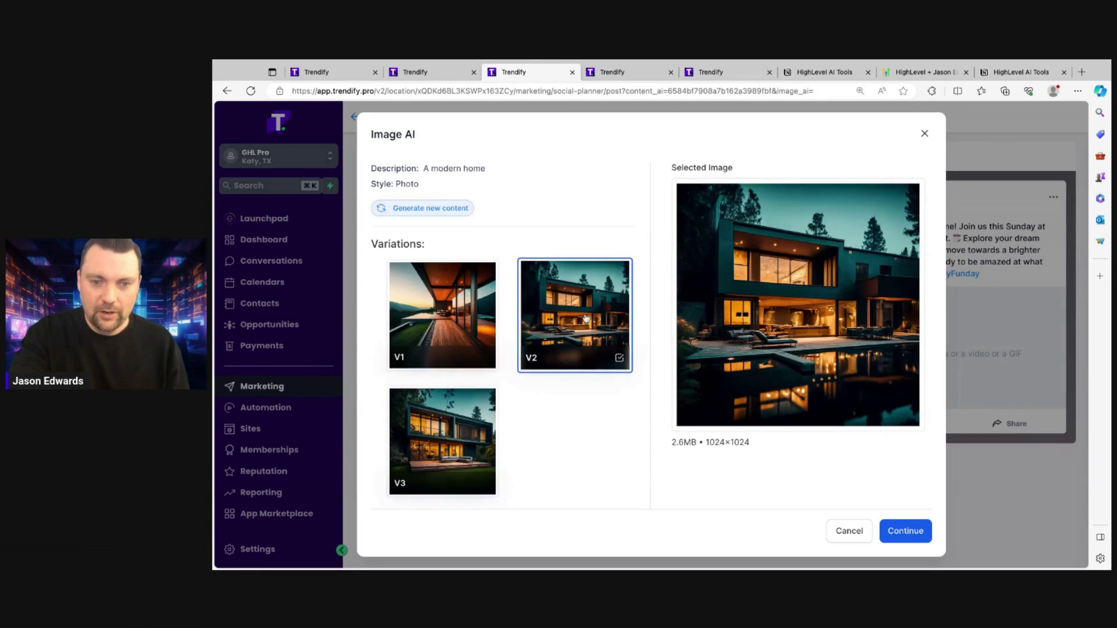
pyautogui.click(454, 424)
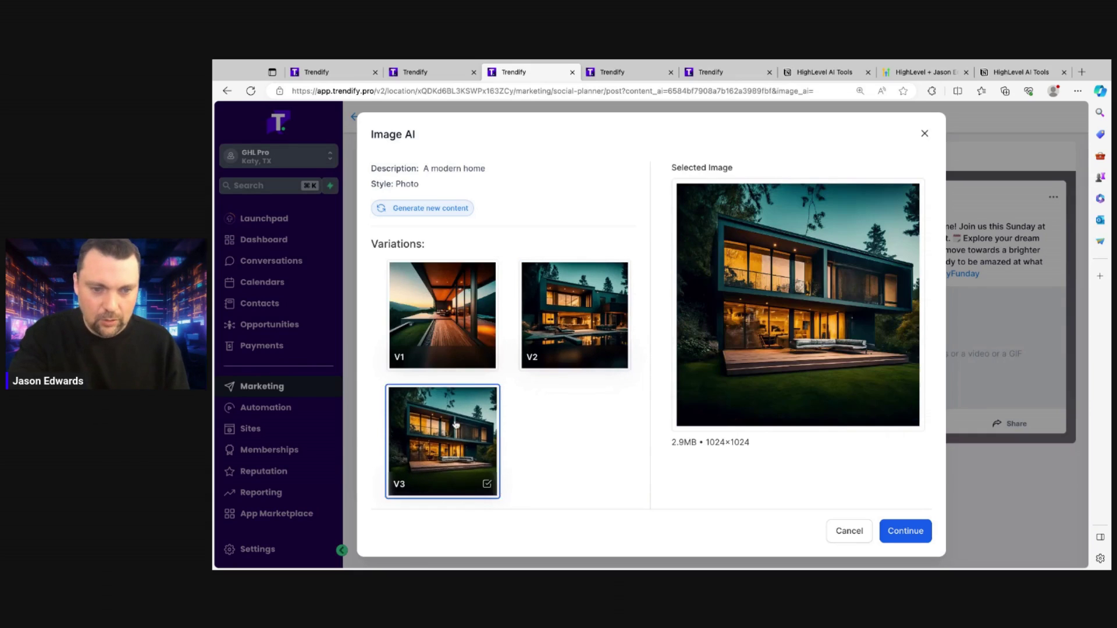
pyautogui.click(571, 315)
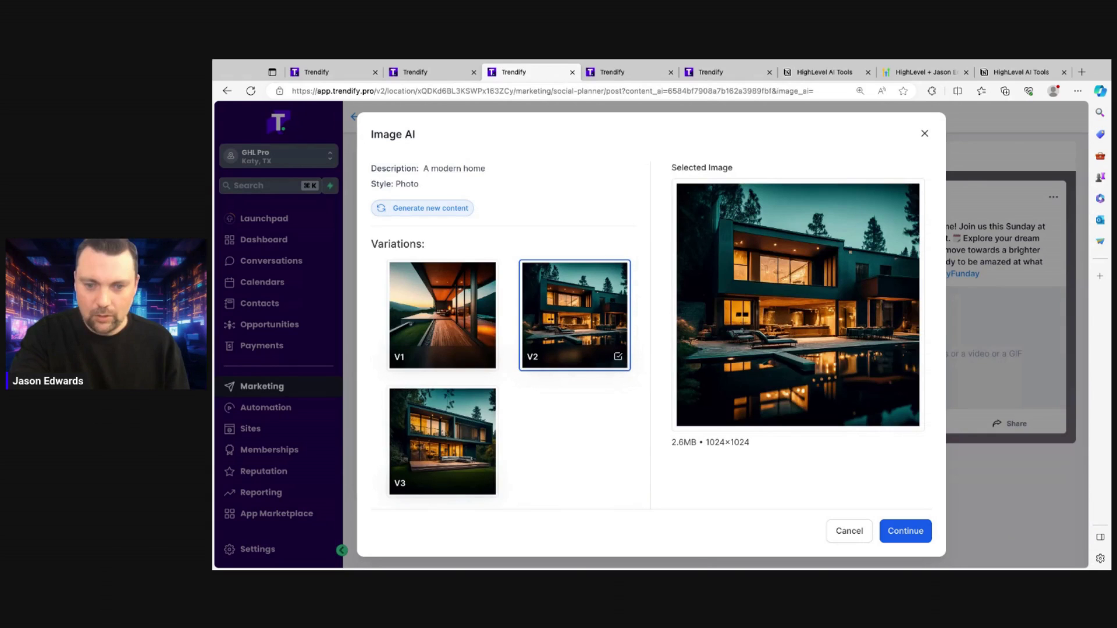
pyautogui.click(432, 210)
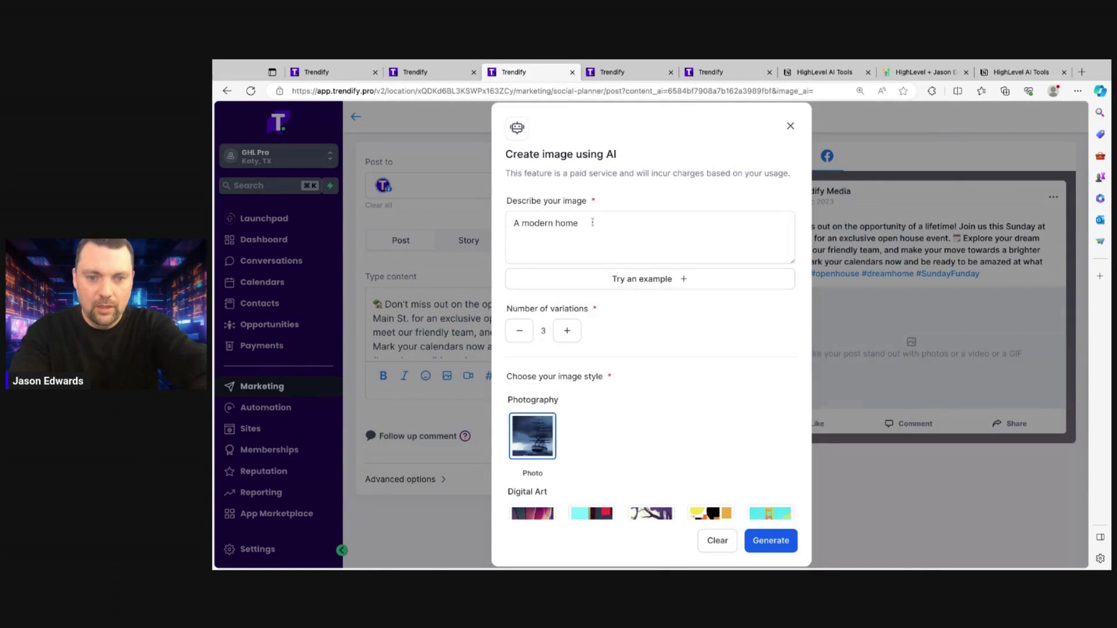
pyautogui.click(592, 222)
pyautogui.write('during')
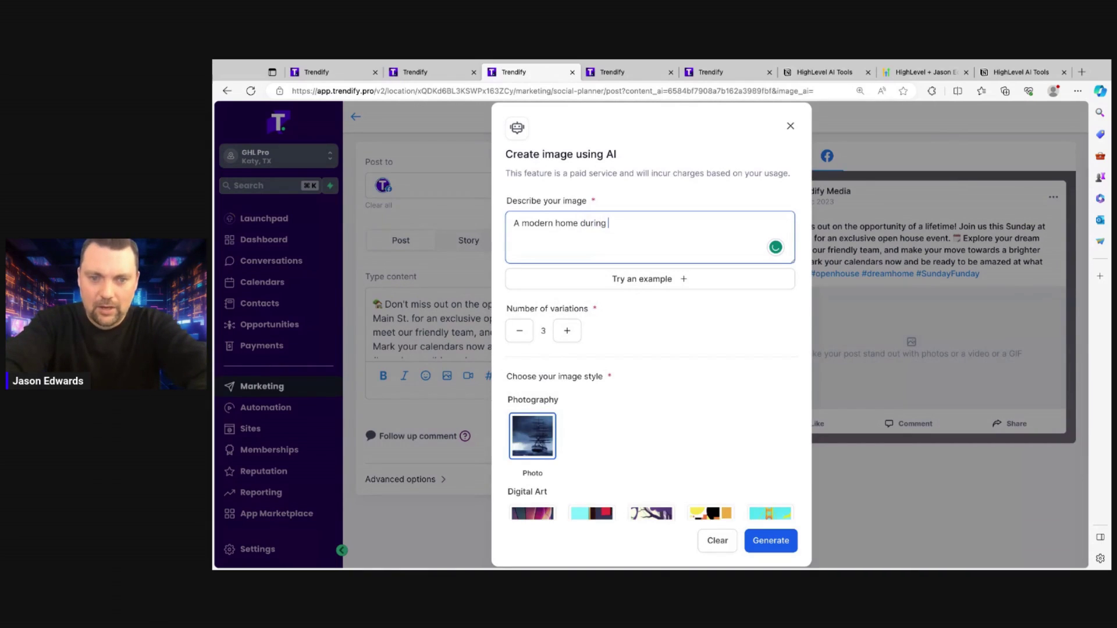
pyautogui.write('the br')
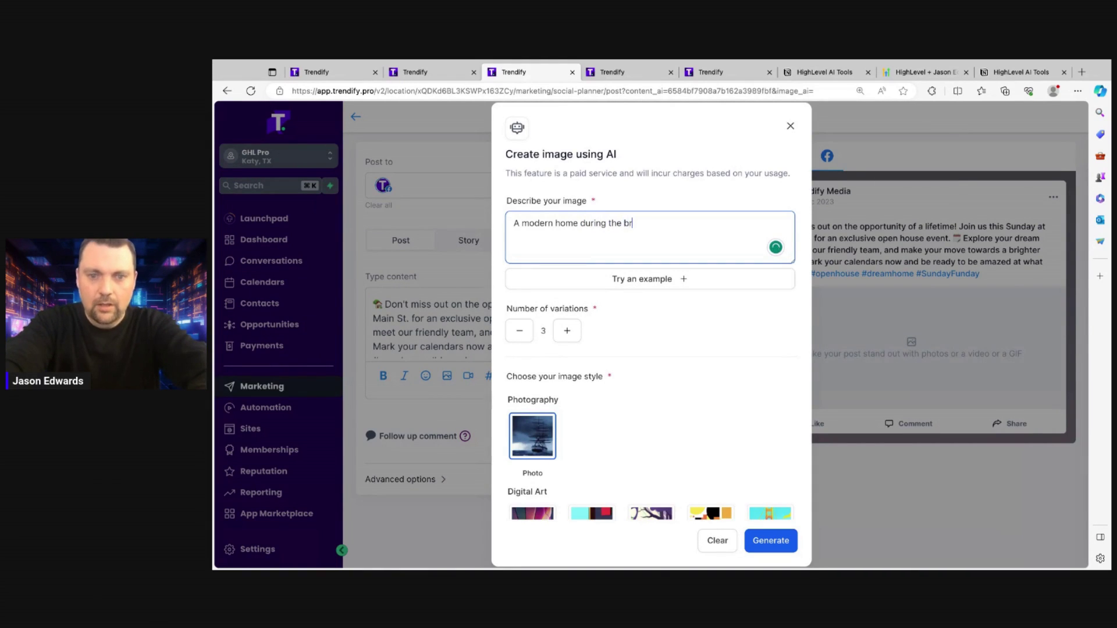
pyautogui.write('ight morning ')
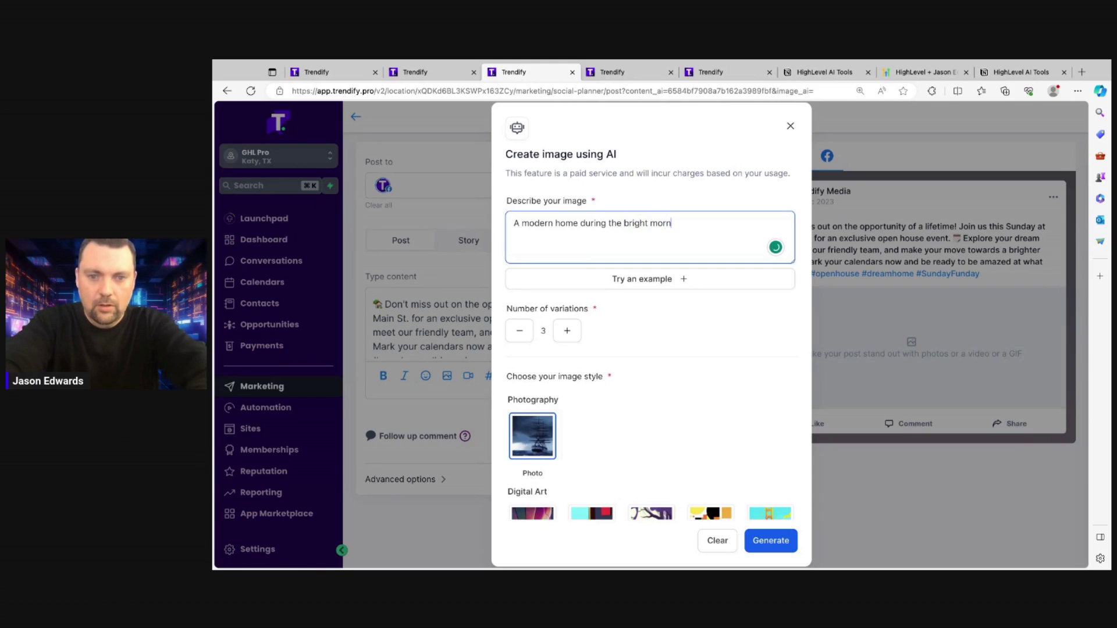
pyautogui.write('day')
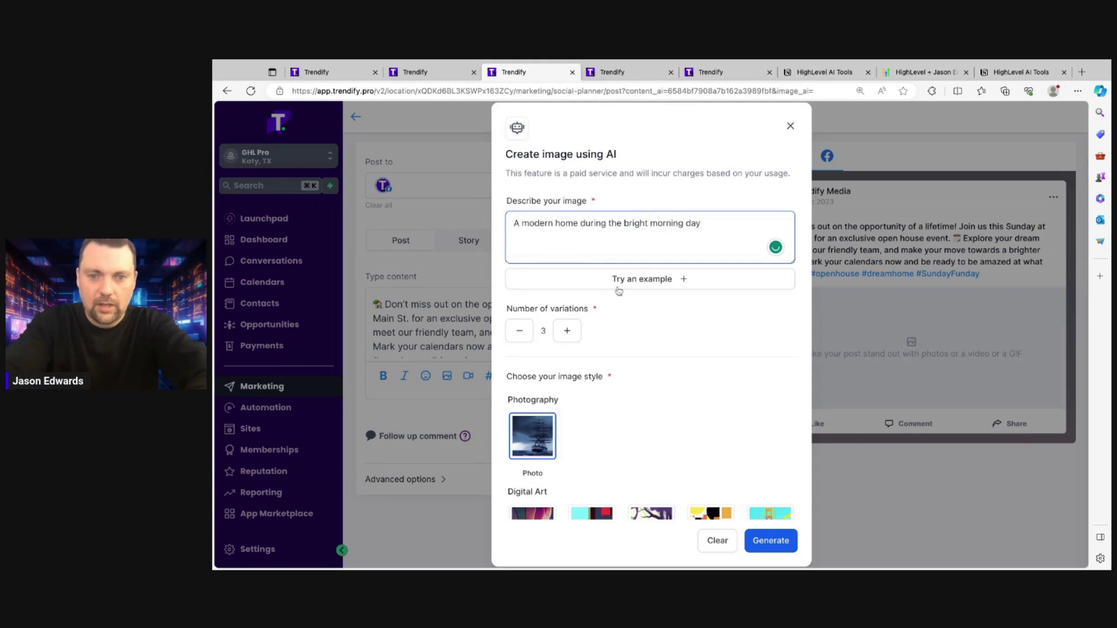
# Step: Generate new images for 'A modern home during the bright morning day'
pyautogui.click(771, 541)
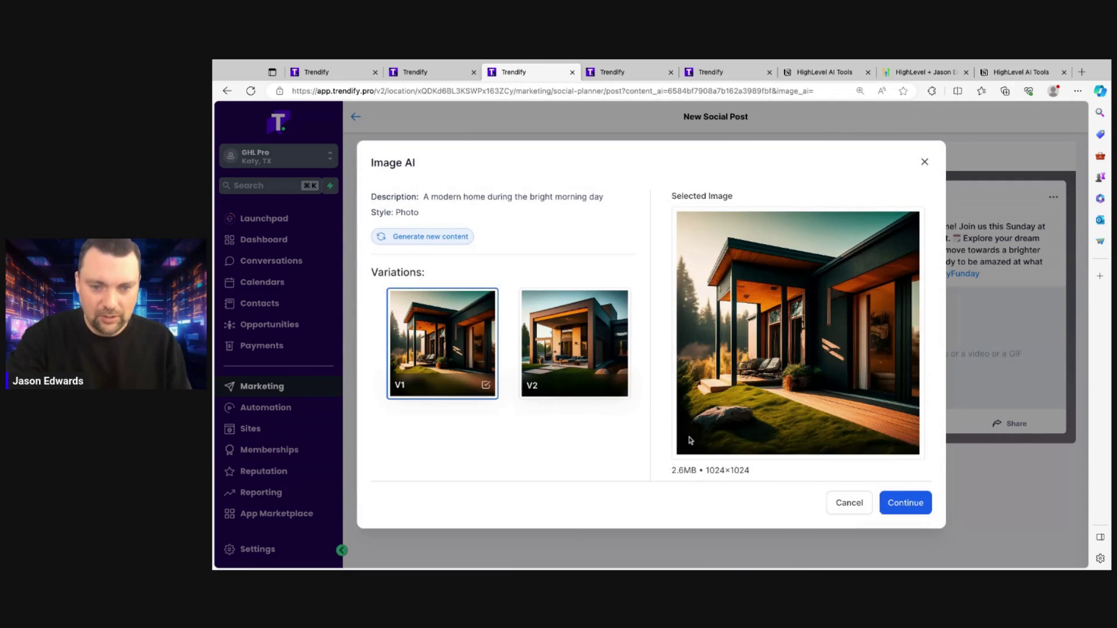
# Step: Attach the V2 morning house image to the open house post
pyautogui.click(525, 340)
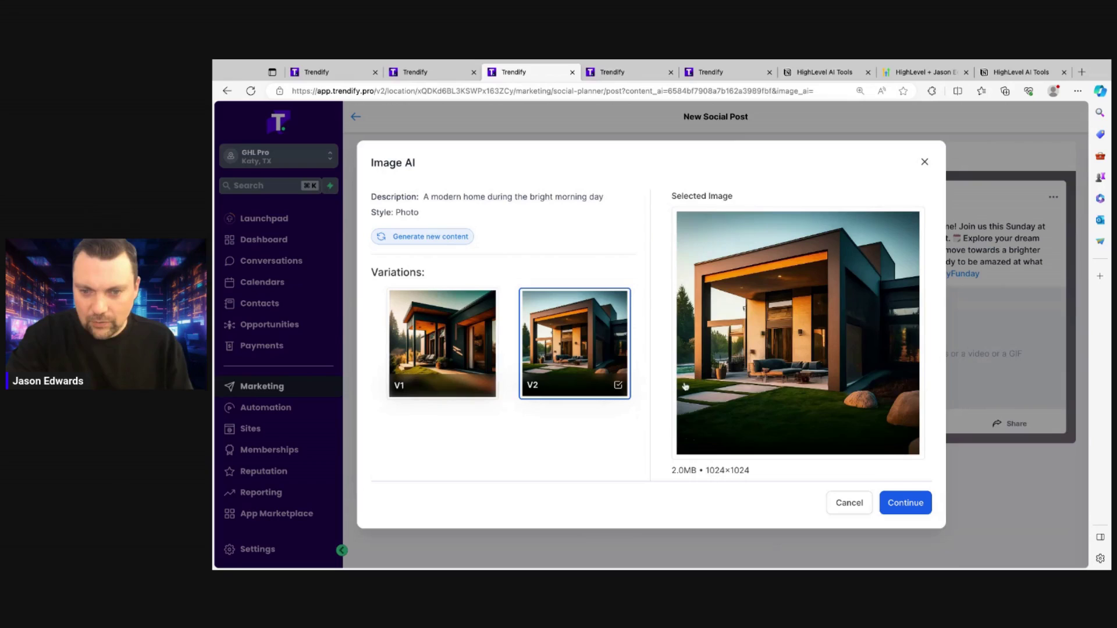
pyautogui.click(906, 502)
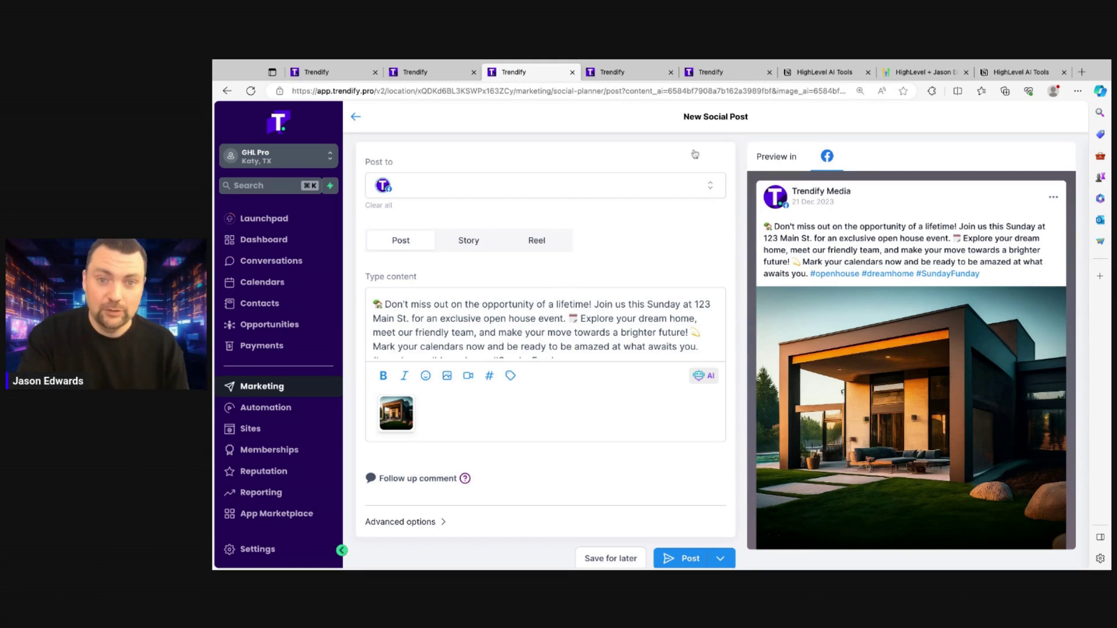
# Step: In Notion, collapse item 3 and reveal item 4, Auto Review Response AI, then return to Reviews AI settings
pyautogui.click(796, 74)
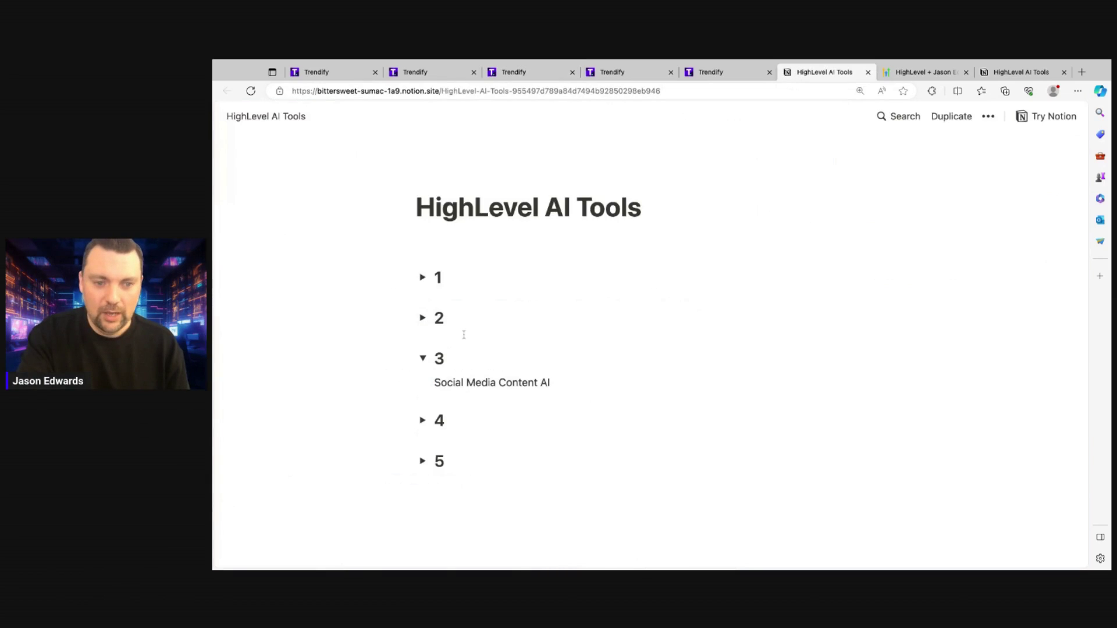
pyautogui.click(422, 358)
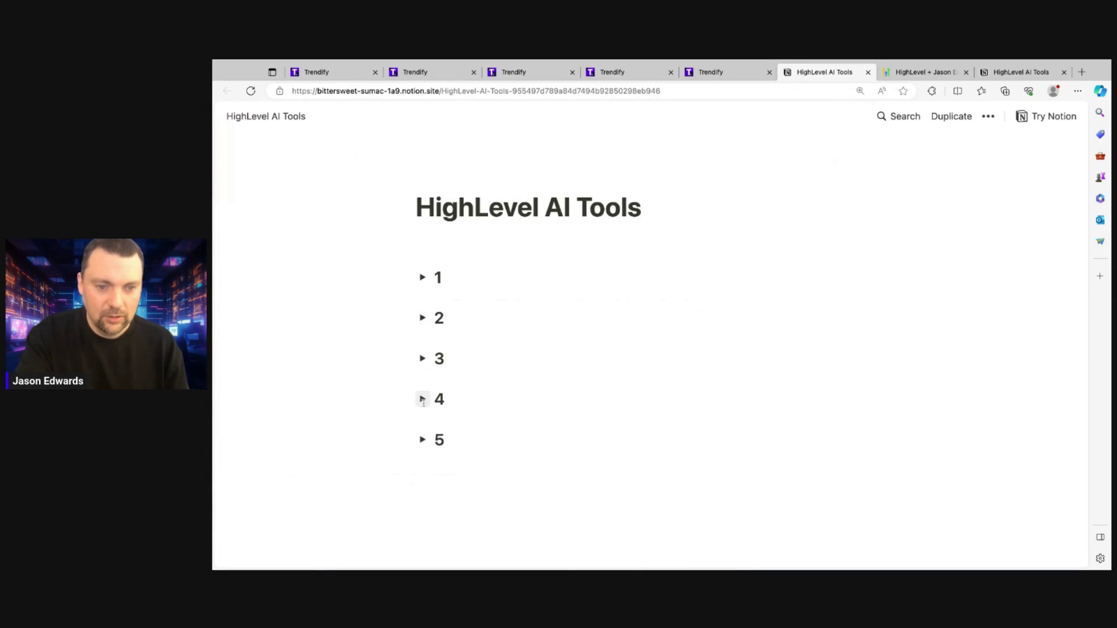
pyautogui.click(423, 400)
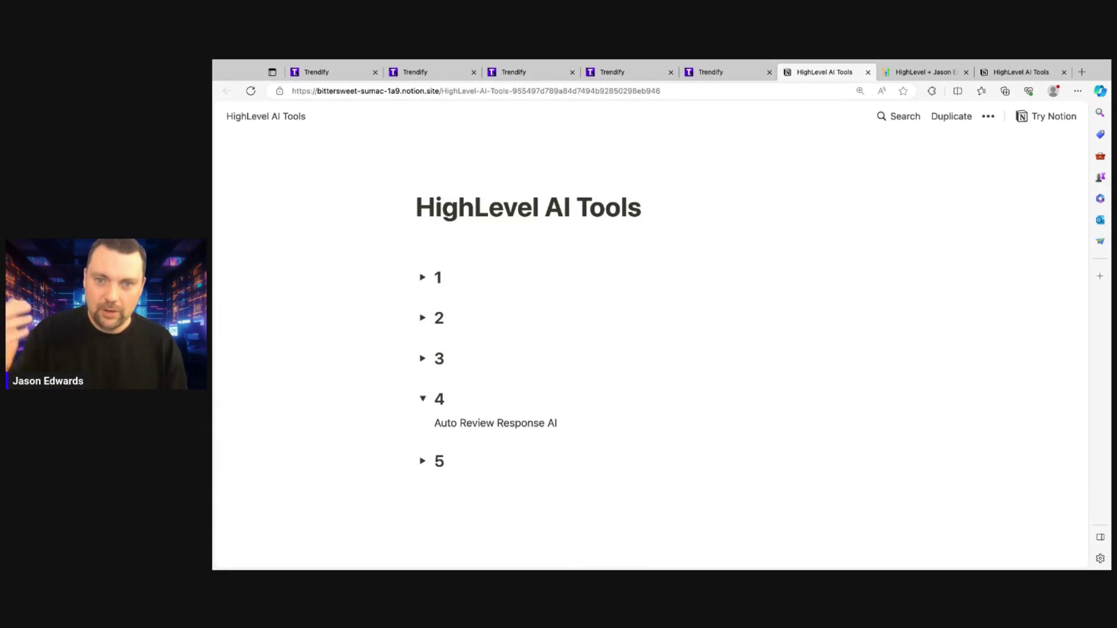
pyautogui.click(615, 76)
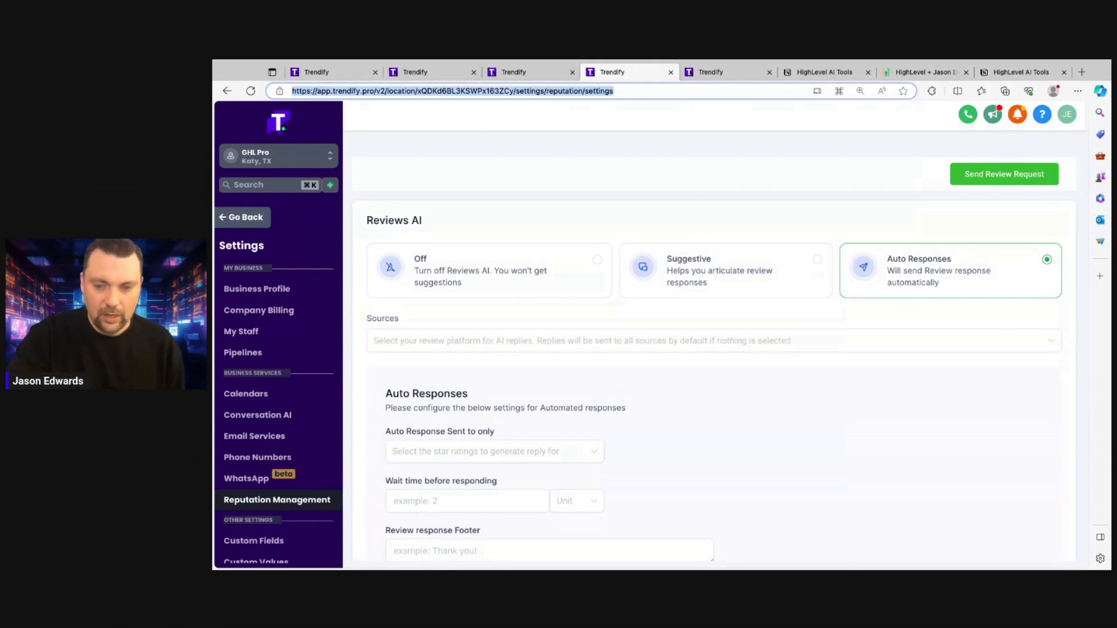
pyautogui.scroll(-2, 773, 292)
pyautogui.scroll(-1, 703, 349)
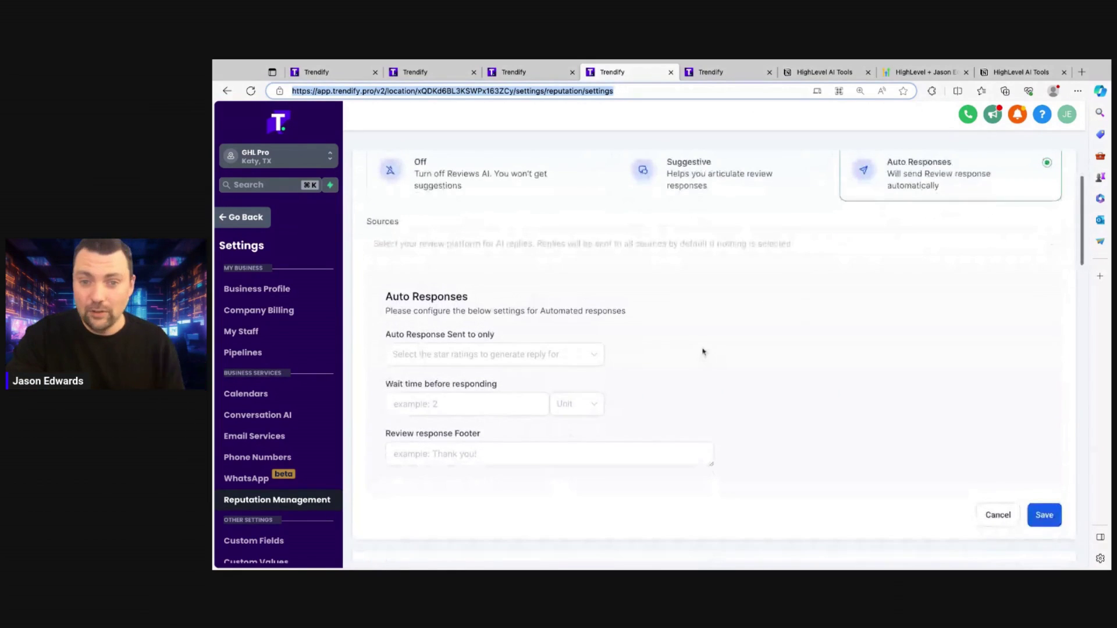
pyautogui.scroll(2, 703, 352)
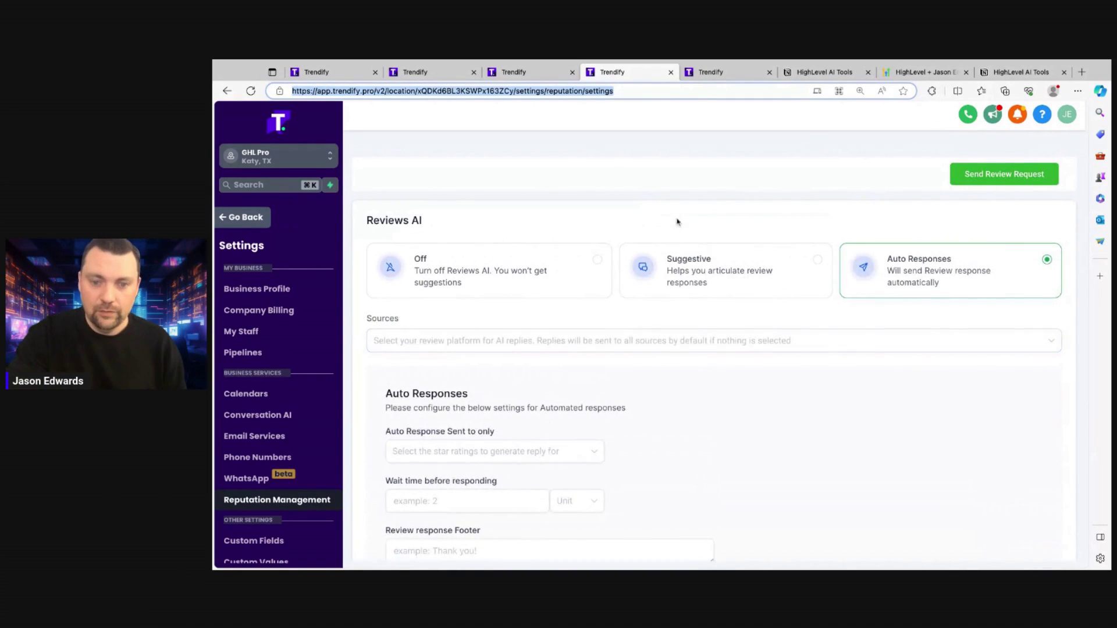
# Step: Return to the HighLevel AI Tools recap page in Notion
pyautogui.click(820, 74)
# Step: Swap Notion toggle 4 for toggle 5 (Conversational AI), then view Trendify's Conversation AI settings
pyautogui.click(423, 399)
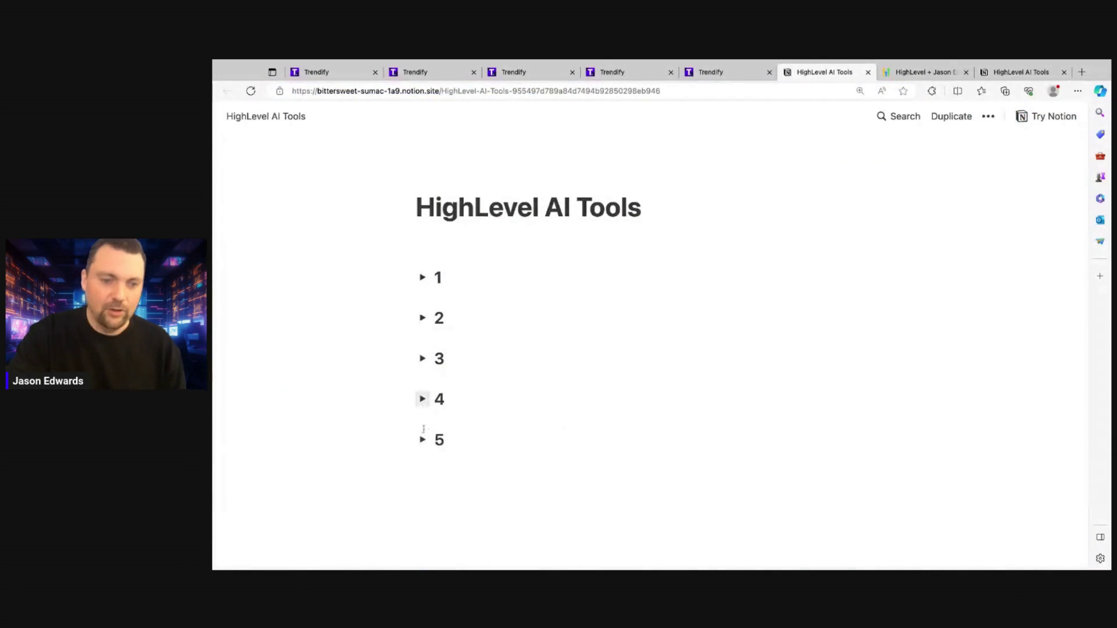
pyautogui.click(422, 440)
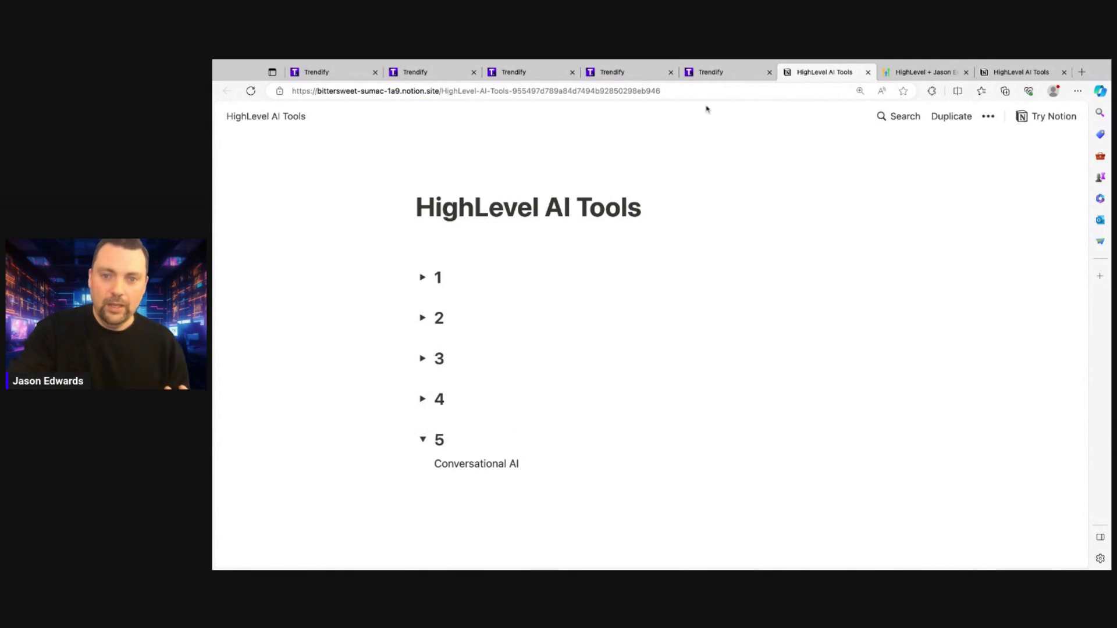
pyautogui.click(710, 74)
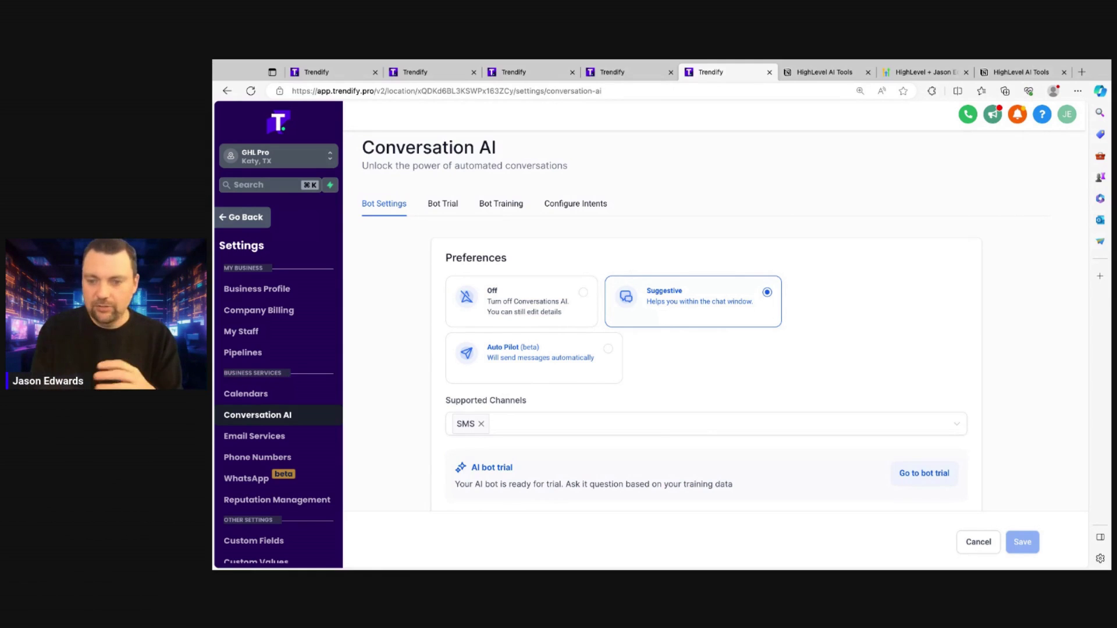
# Step: Look over Bot Training's domain field and the Bot Trial chat, then return to Notion's HighLevel AI Tools page
pyautogui.click(499, 212)
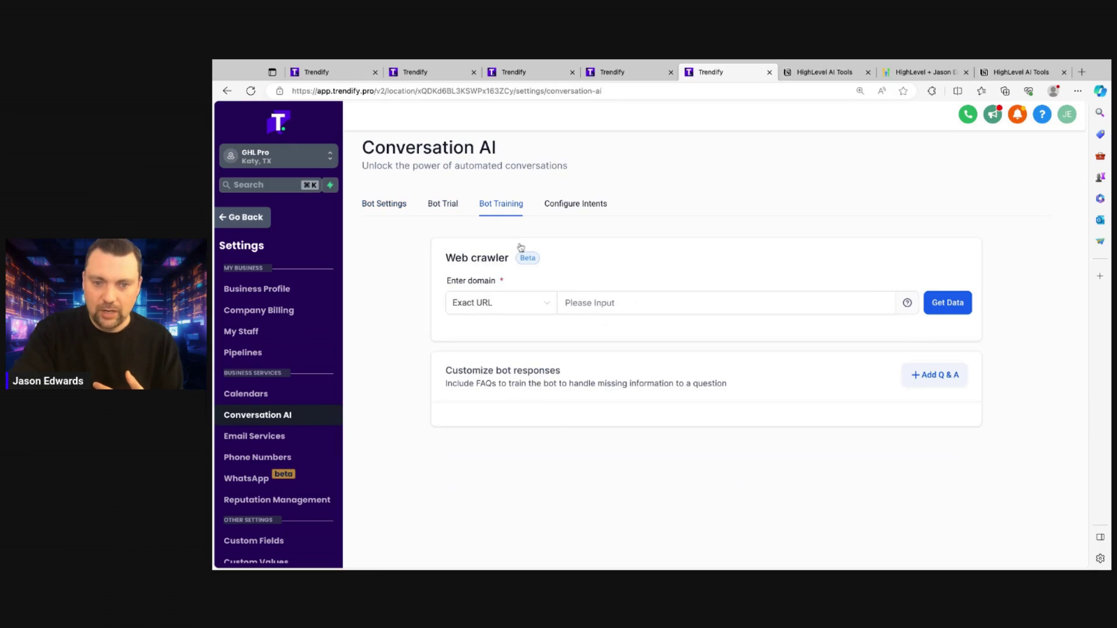
pyautogui.click(599, 302)
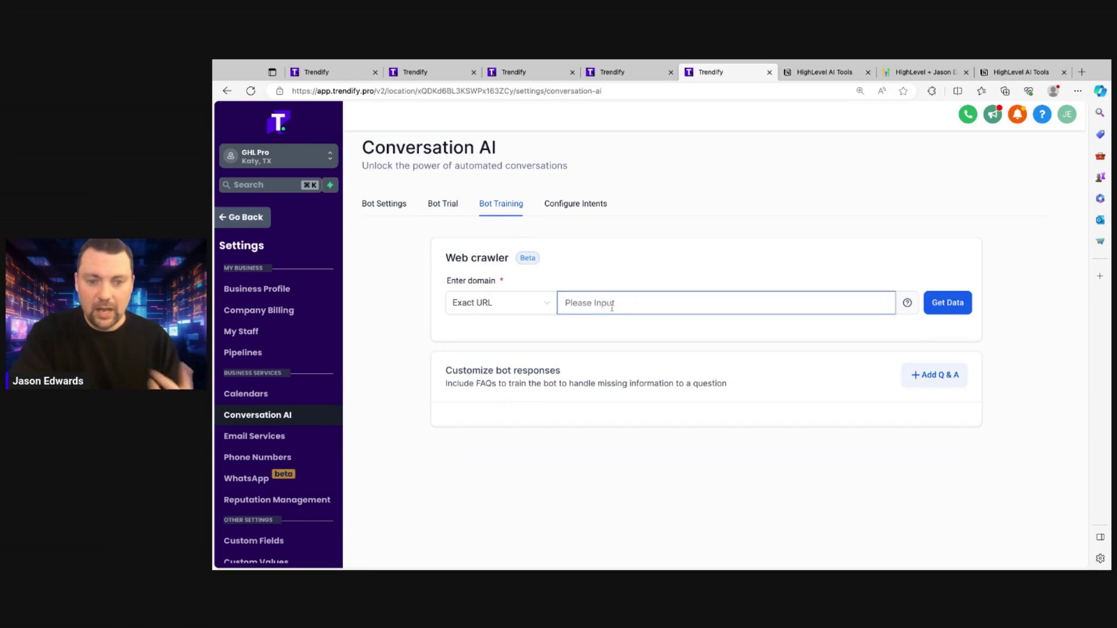
pyautogui.click(816, 370)
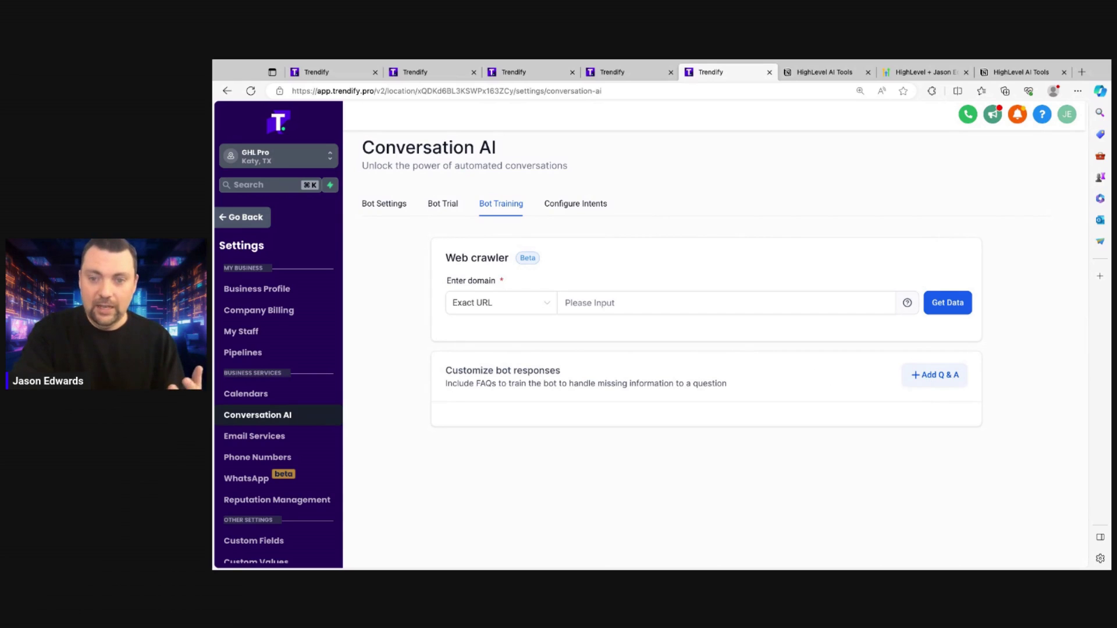
pyautogui.click(441, 202)
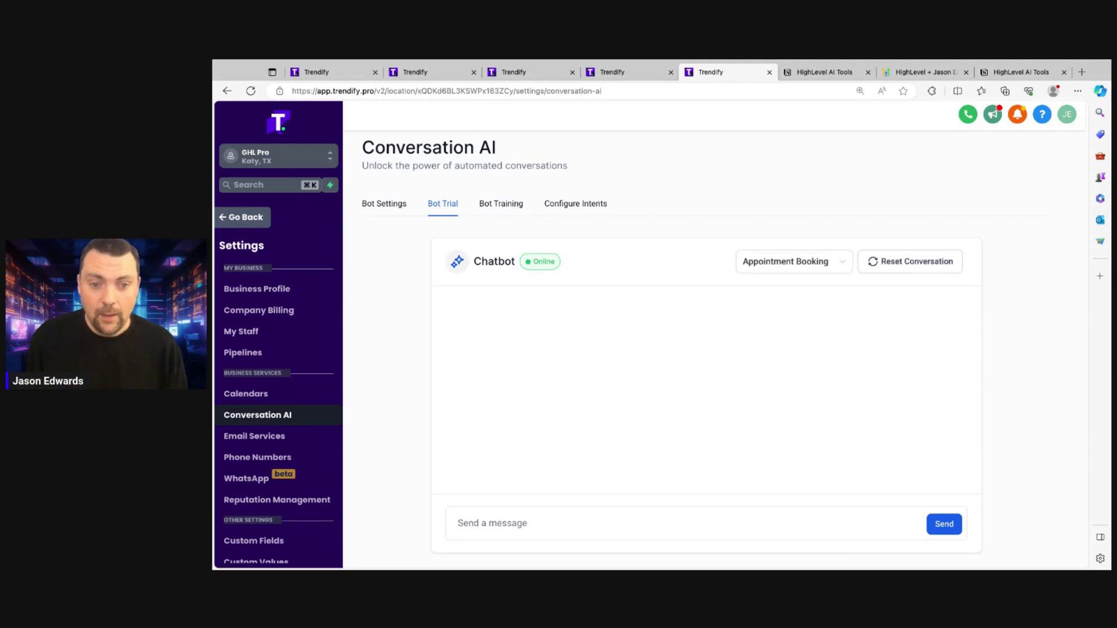
pyautogui.click(806, 78)
# Step: Expand toggles 1–5: Website/Funnel Builder, Email Copy, Social Media Content, Auto Review Response, Conversational AI
pyautogui.click(422, 439)
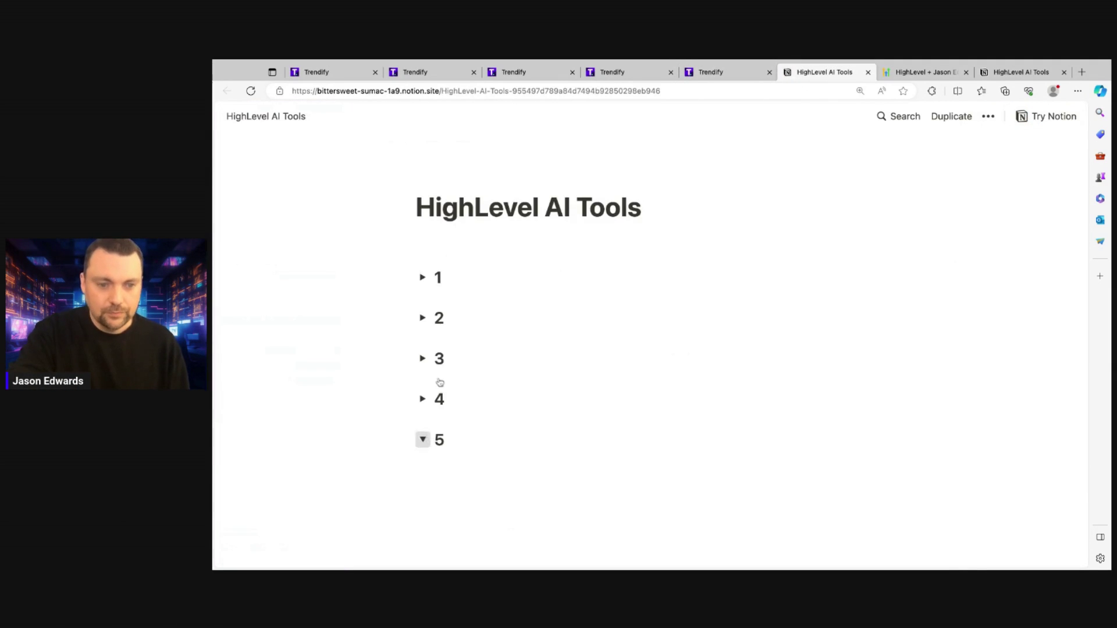
pyautogui.click(423, 279)
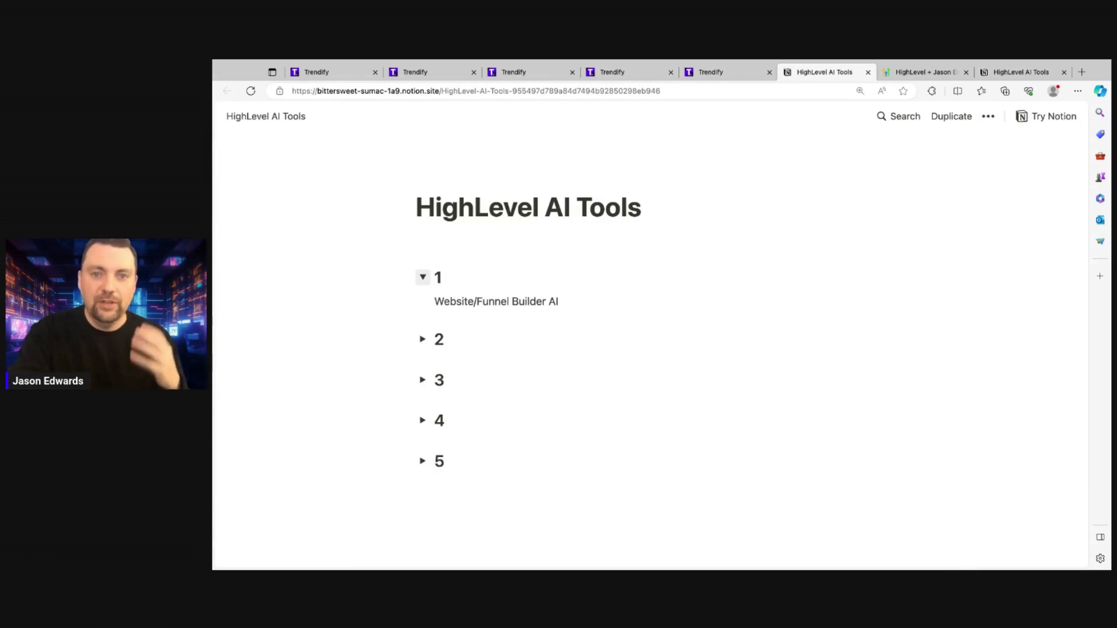
pyautogui.click(423, 339)
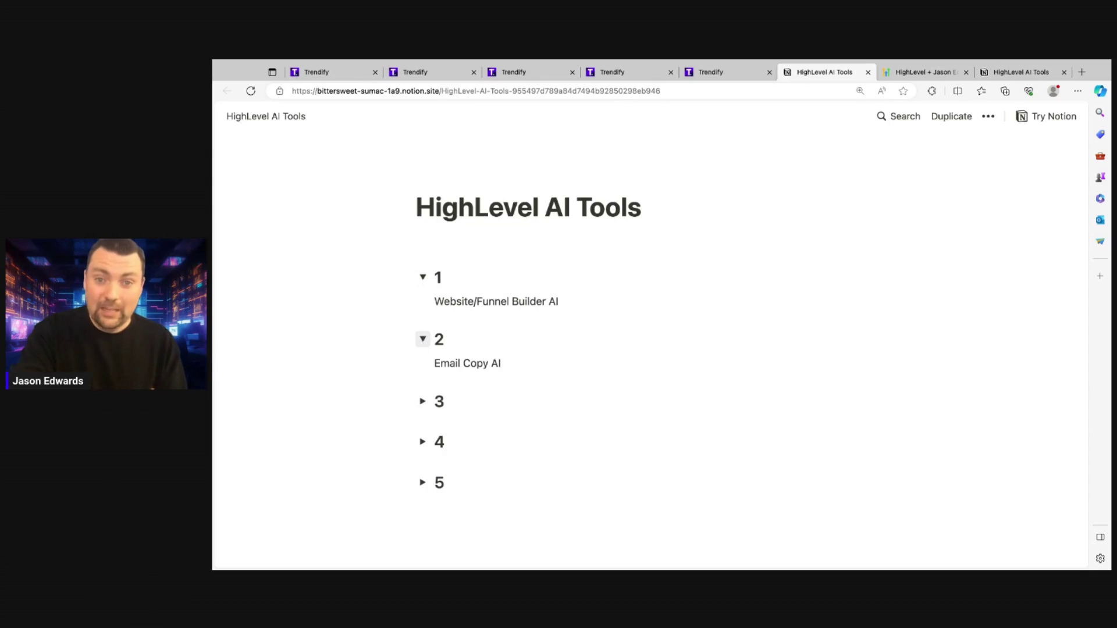
pyautogui.click(420, 403)
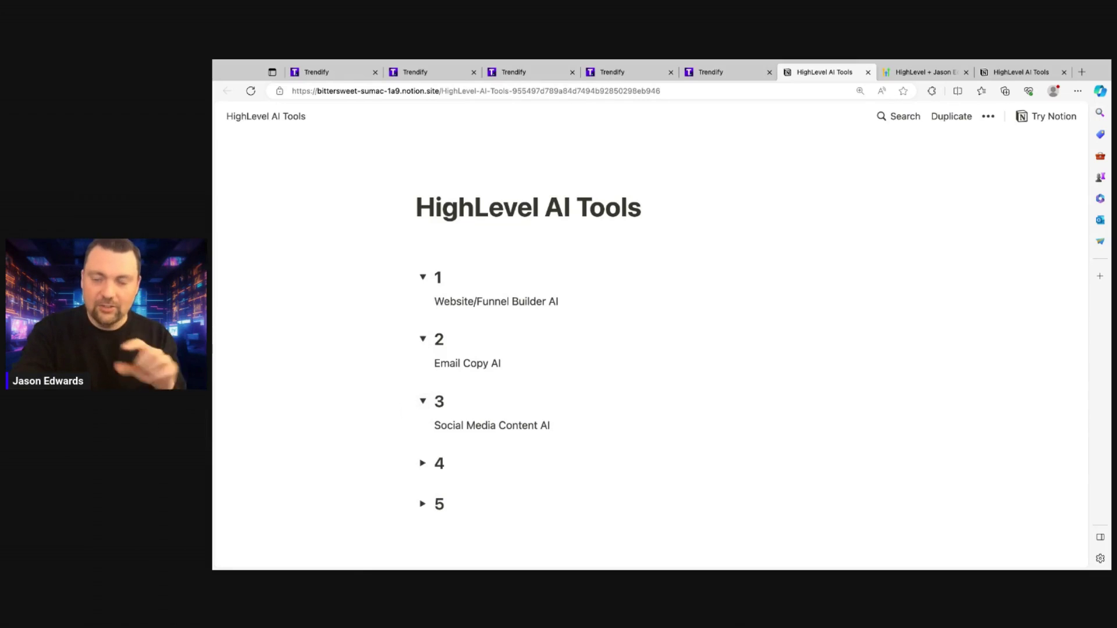
pyautogui.click(422, 466)
pyautogui.scroll(-1, 466, 414)
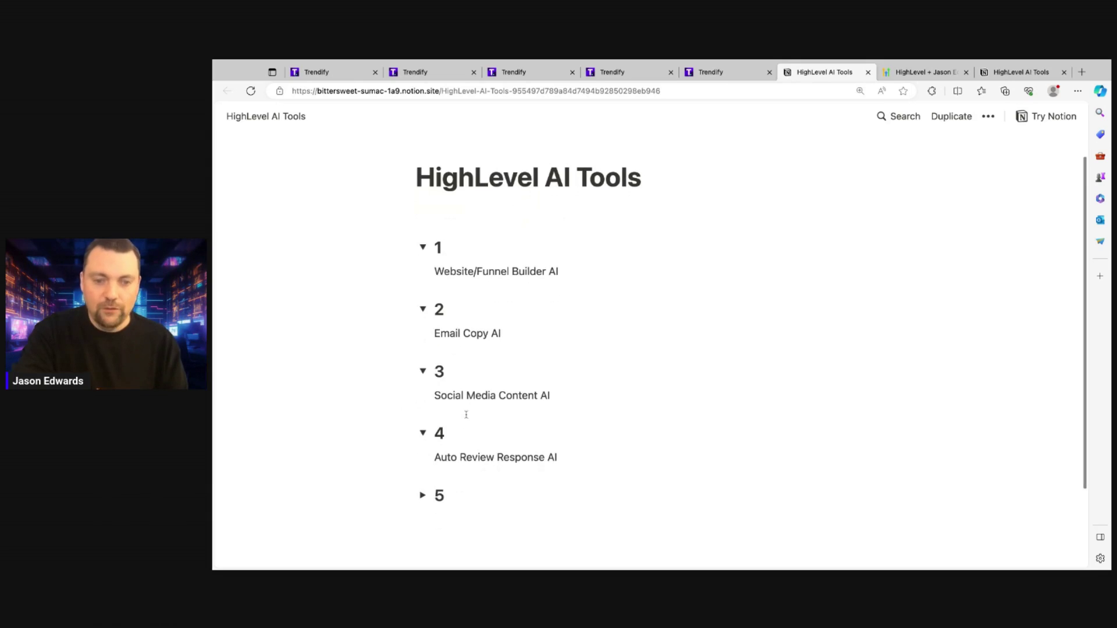
pyautogui.scroll(-2, 466, 415)
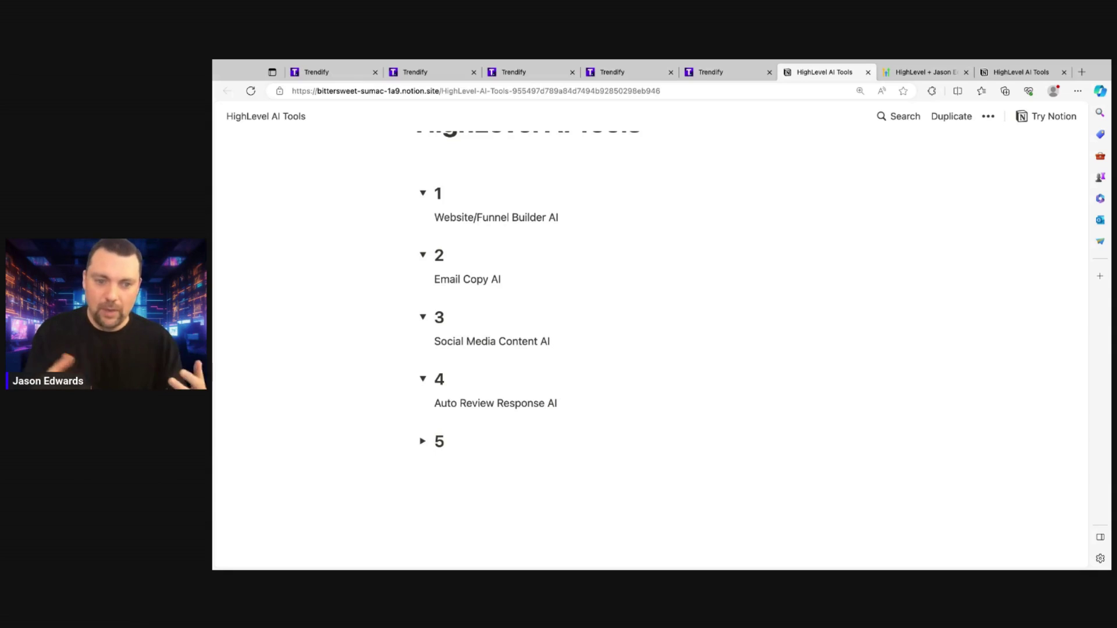
pyautogui.click(424, 441)
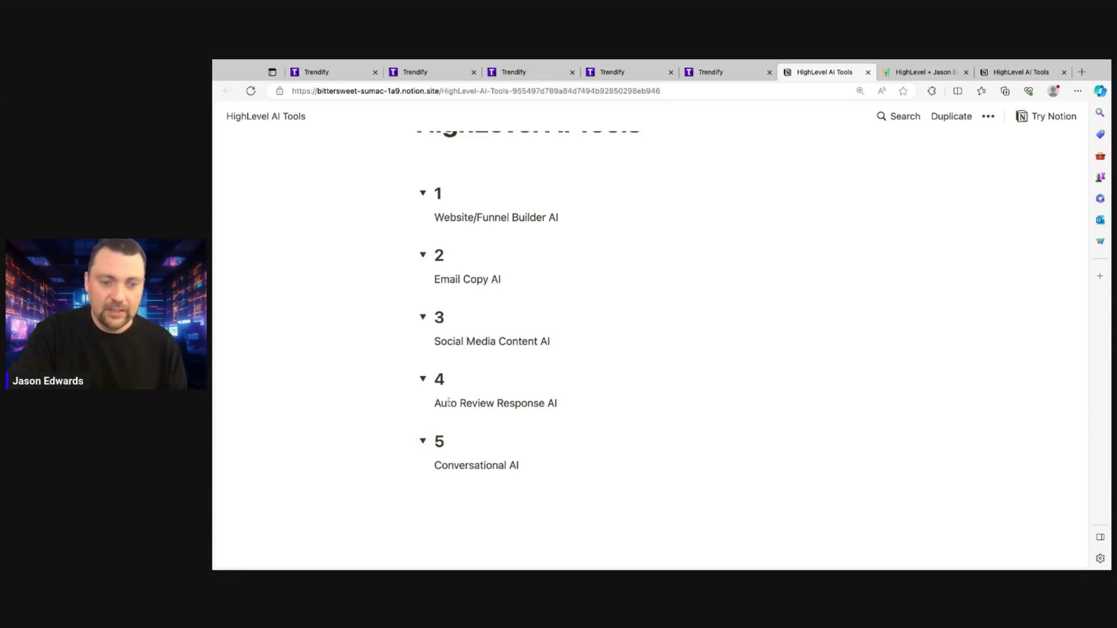
pyautogui.scroll(-1, 447, 402)
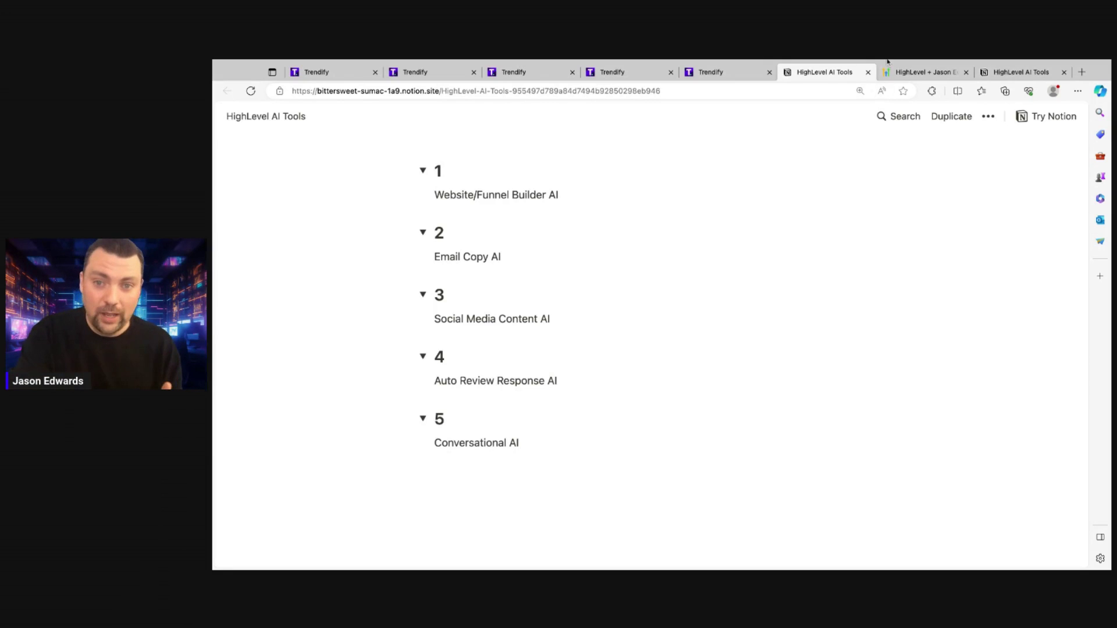
pyautogui.click(898, 76)
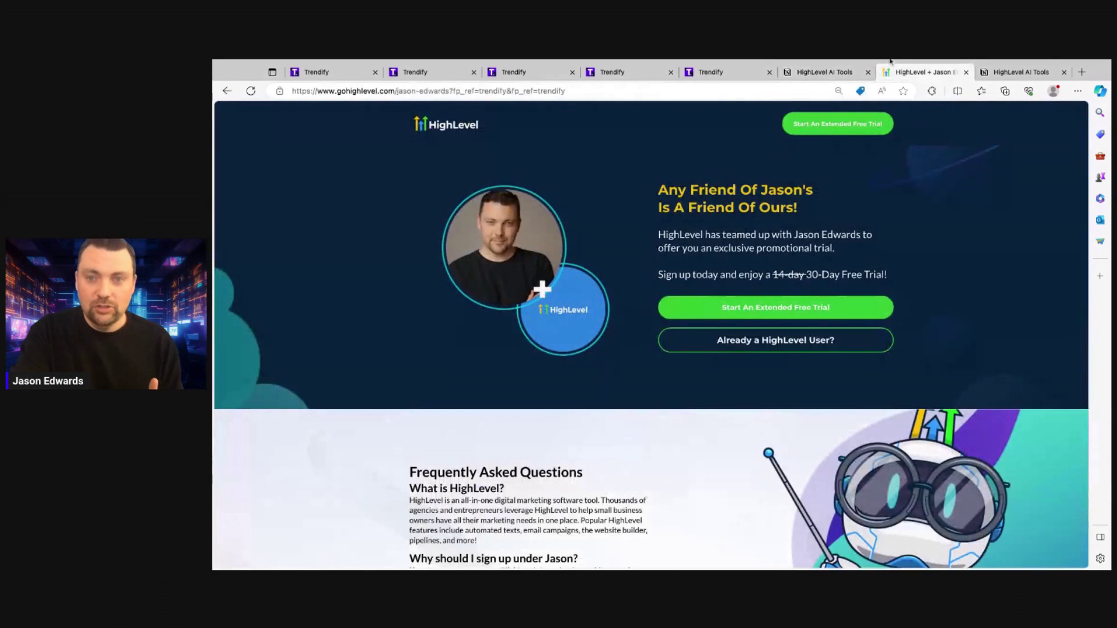